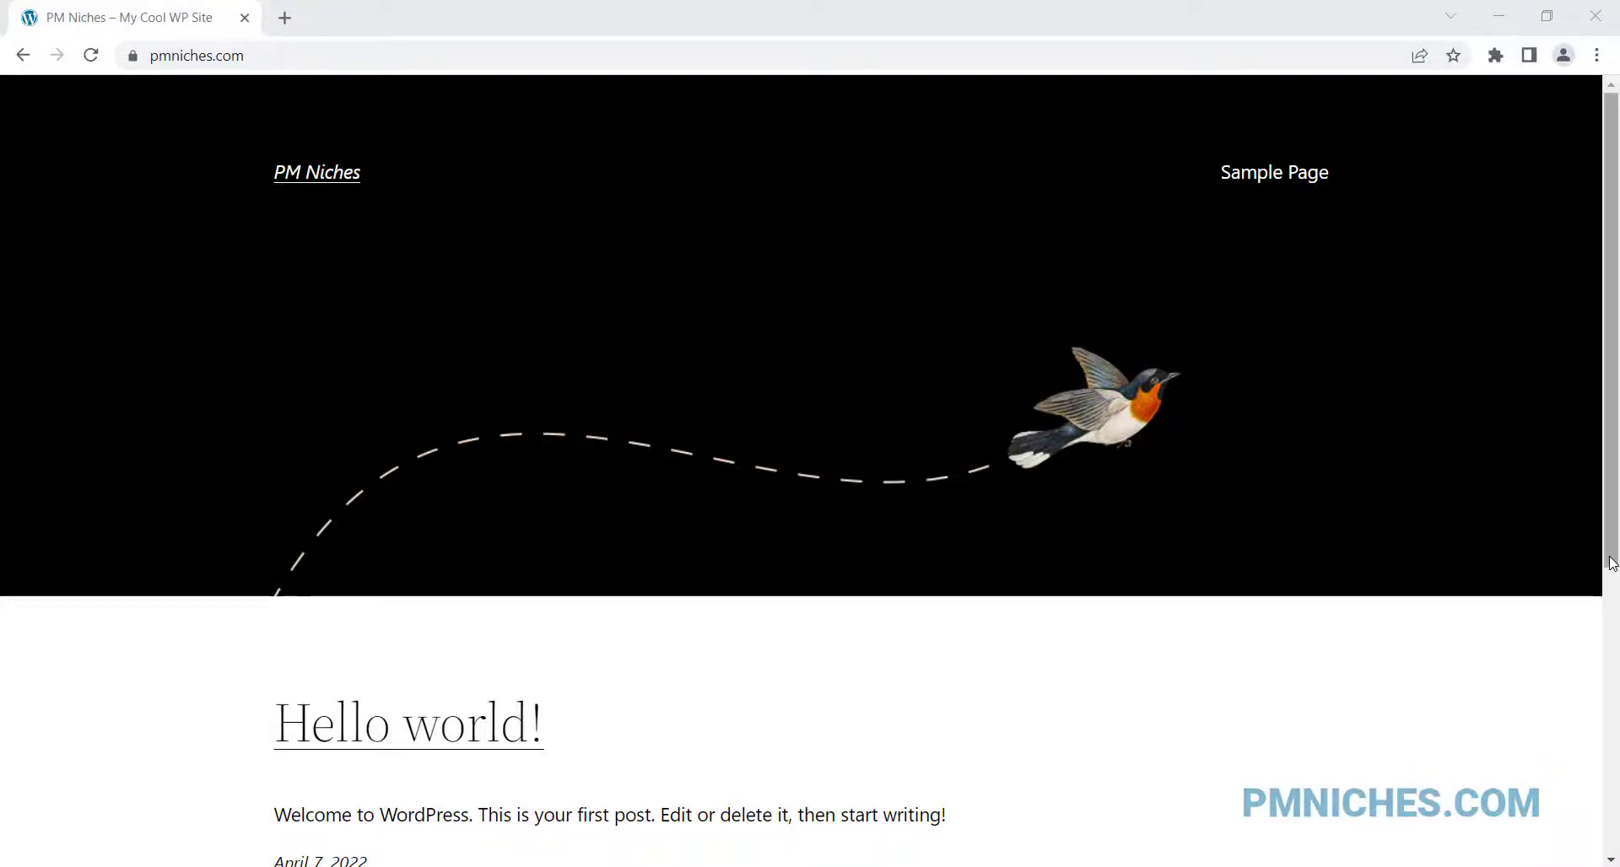
{"action": "left_click_drag", "start_coordinate": [1611, 561], "coordinate": [1616, 517]}
{"action": "left_click", "coordinate": [319, 59]}
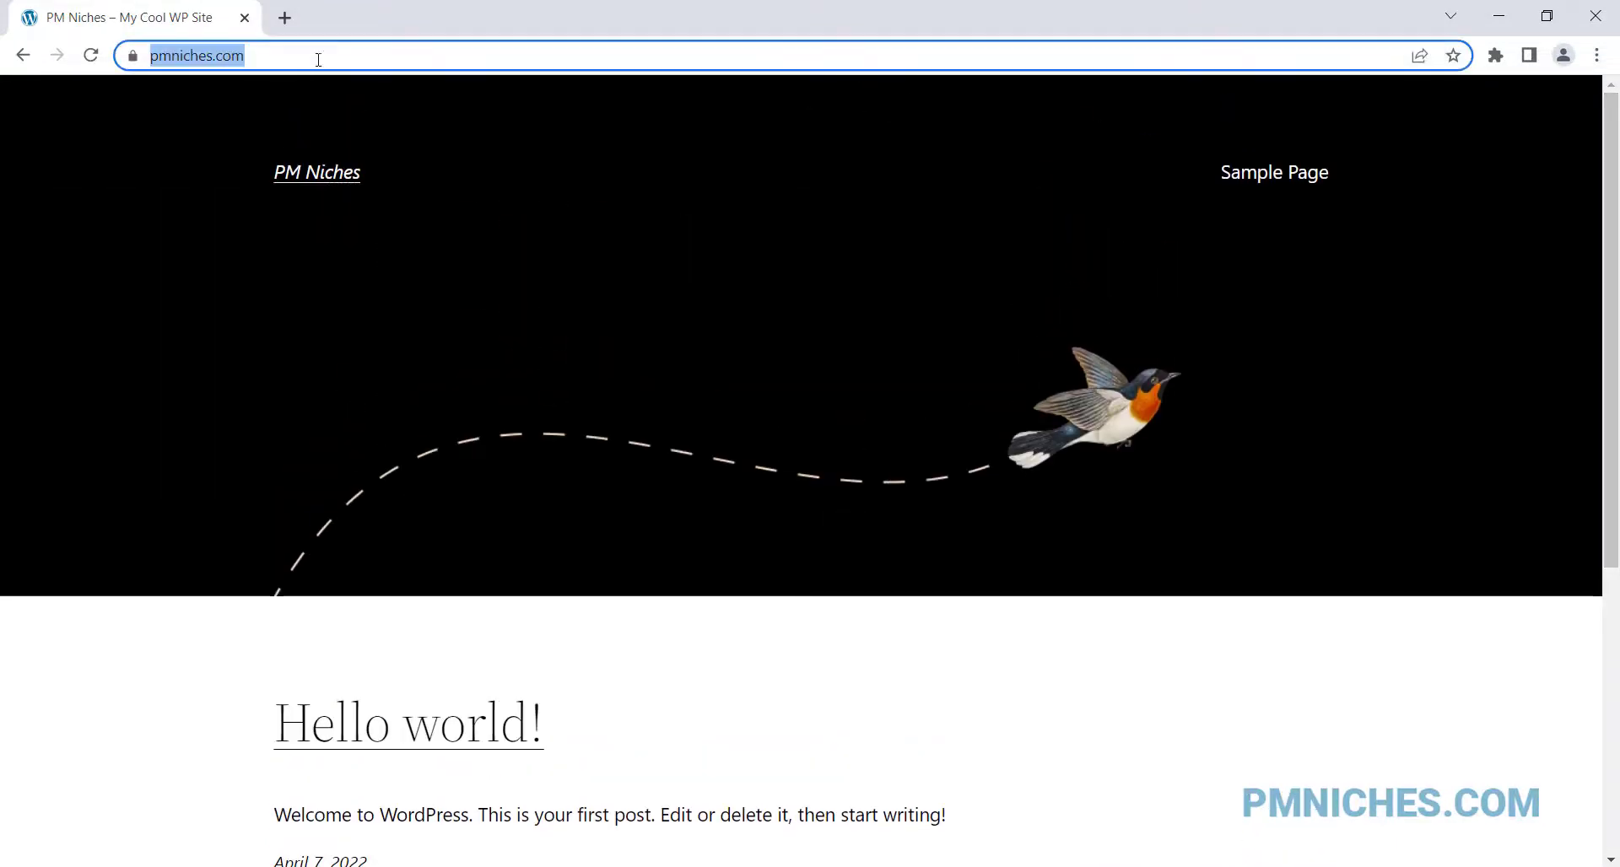
{"action": "left_click", "coordinate": [330, 48]}
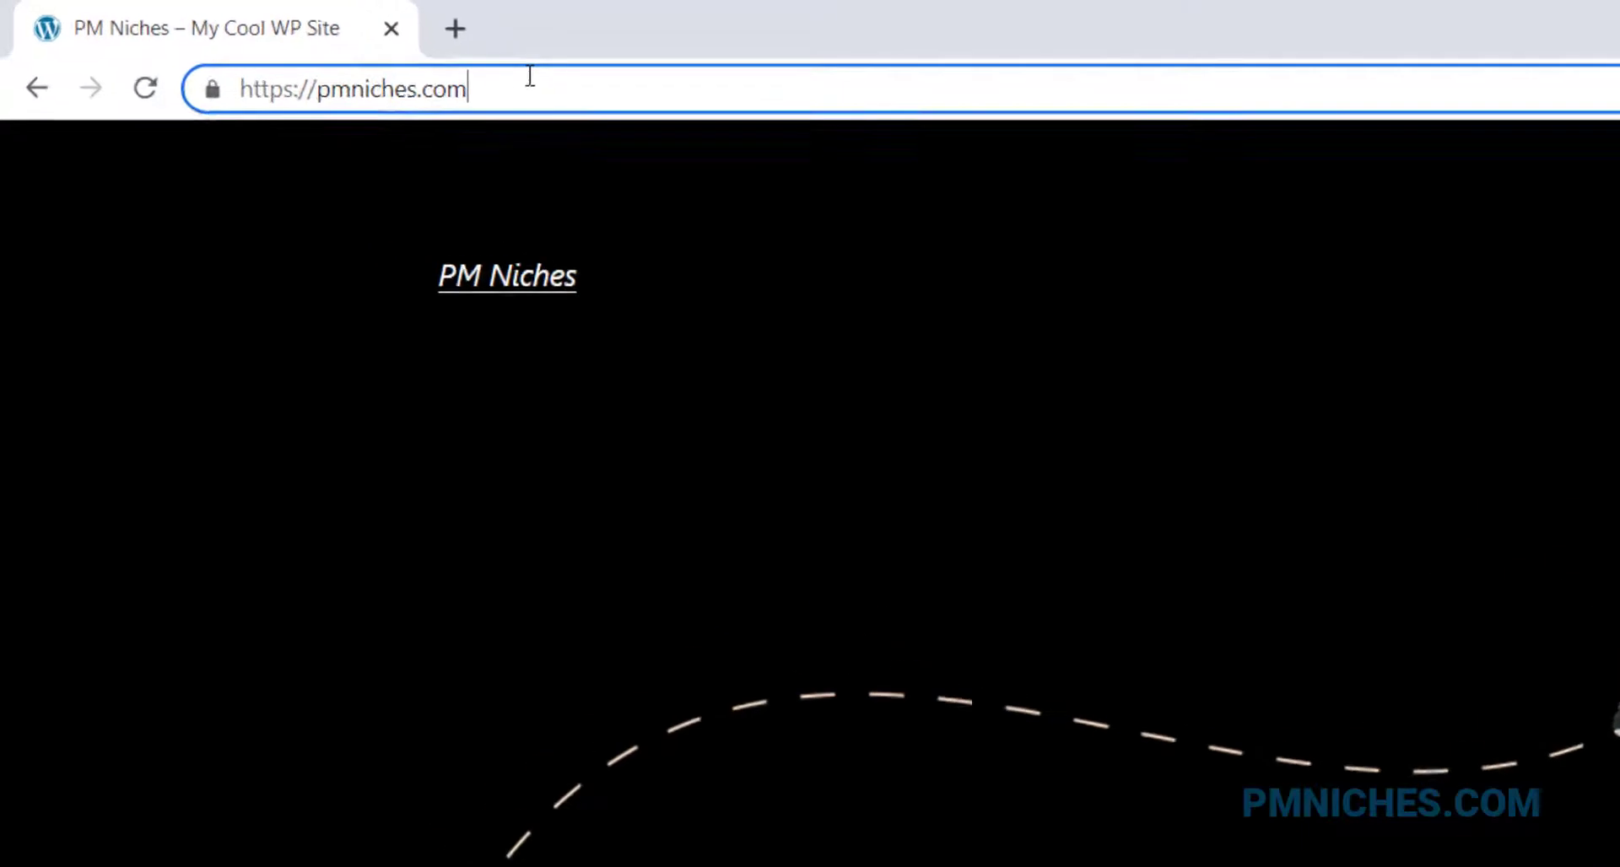
{"action": "type", "text": "/wp-admin"}
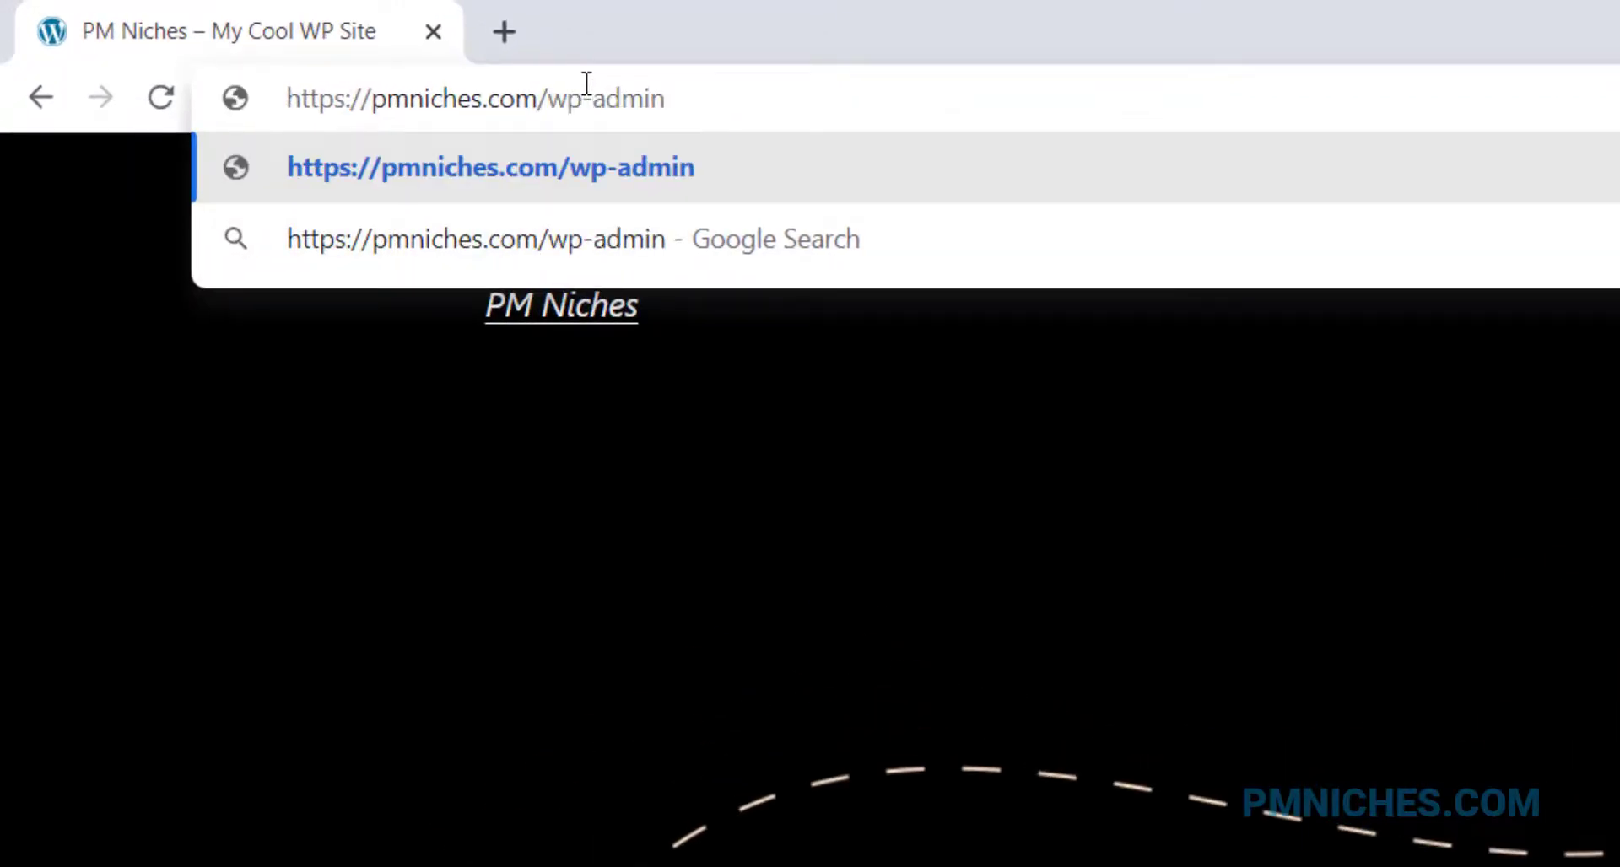
{"action": "key", "text": "Return"}
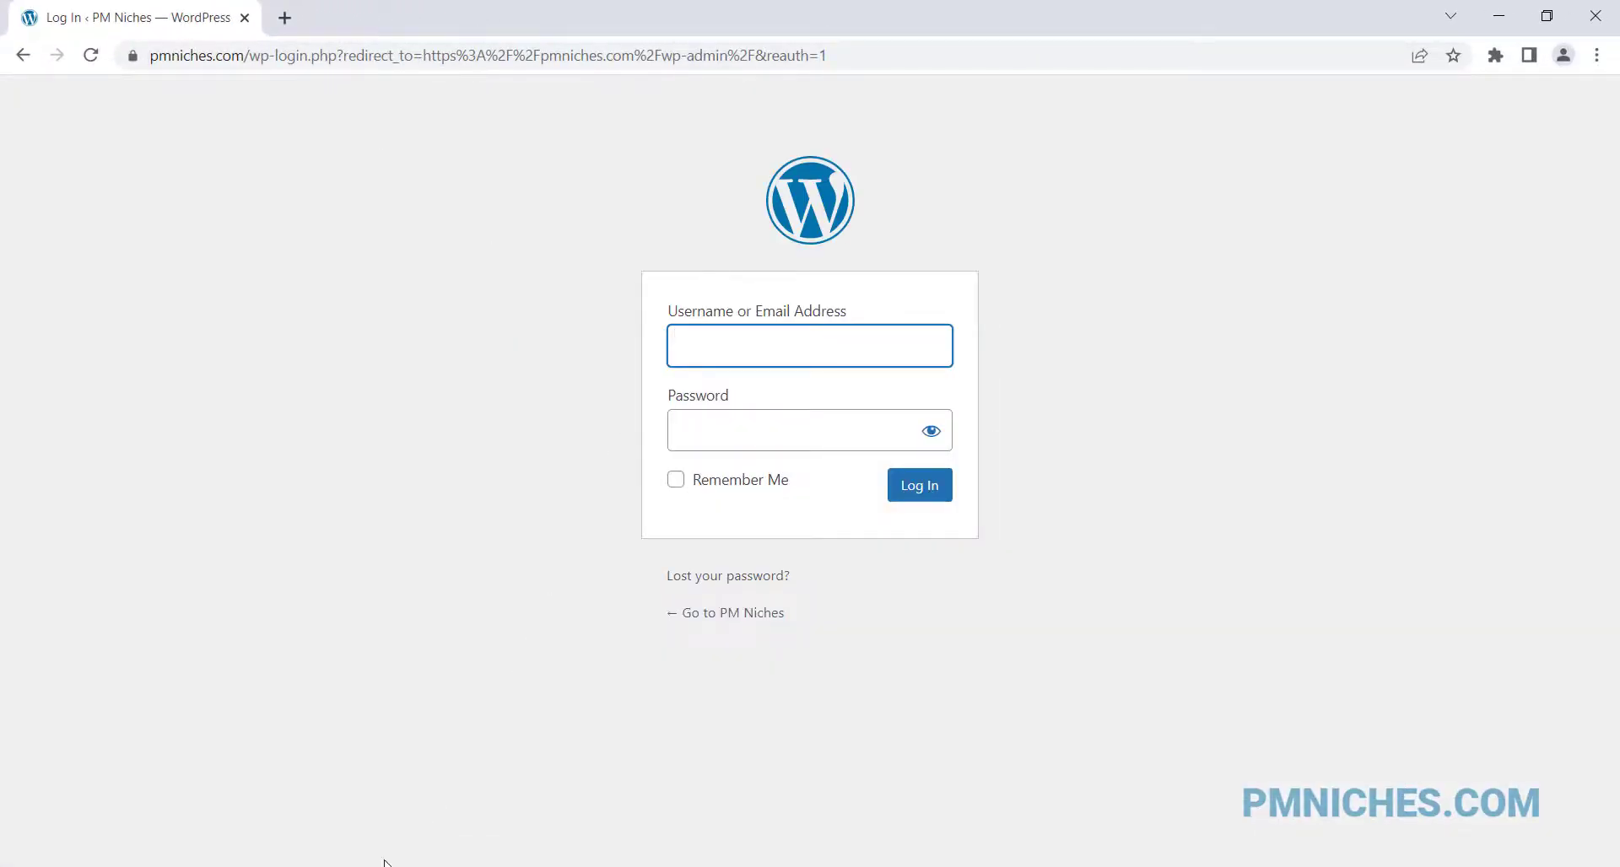
Copy the username from the Notepad notes into the login page's username field.
{"action": "key", "text": "alt+Tab"}
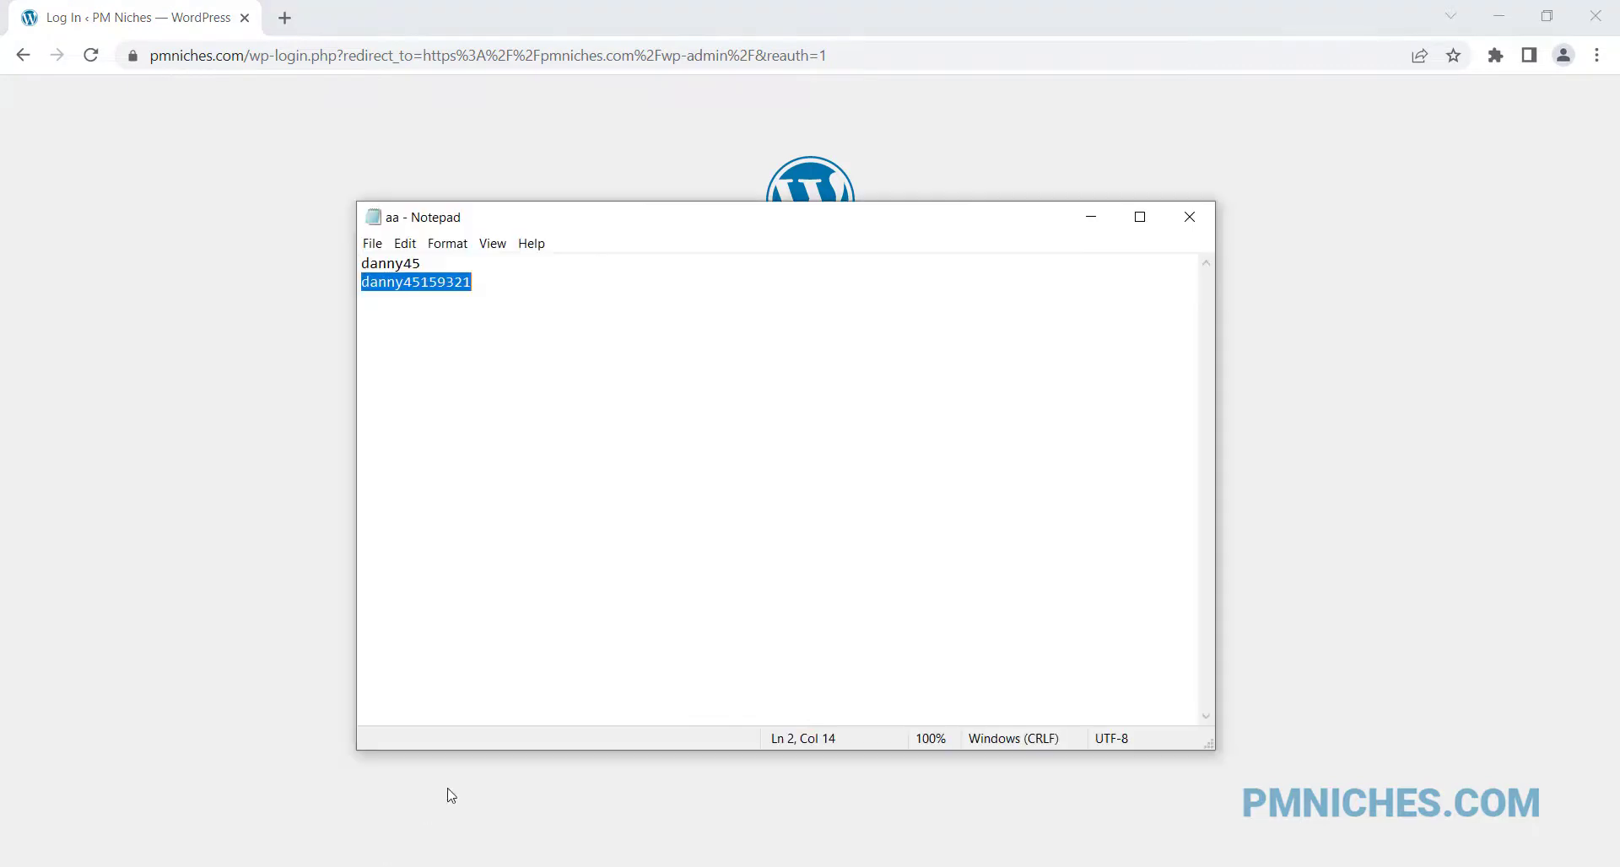
{"action": "double_click", "coordinate": [433, 261]}
{"action": "left_click_drag", "start_coordinate": [620, 226], "coordinate": [1220, 379]}
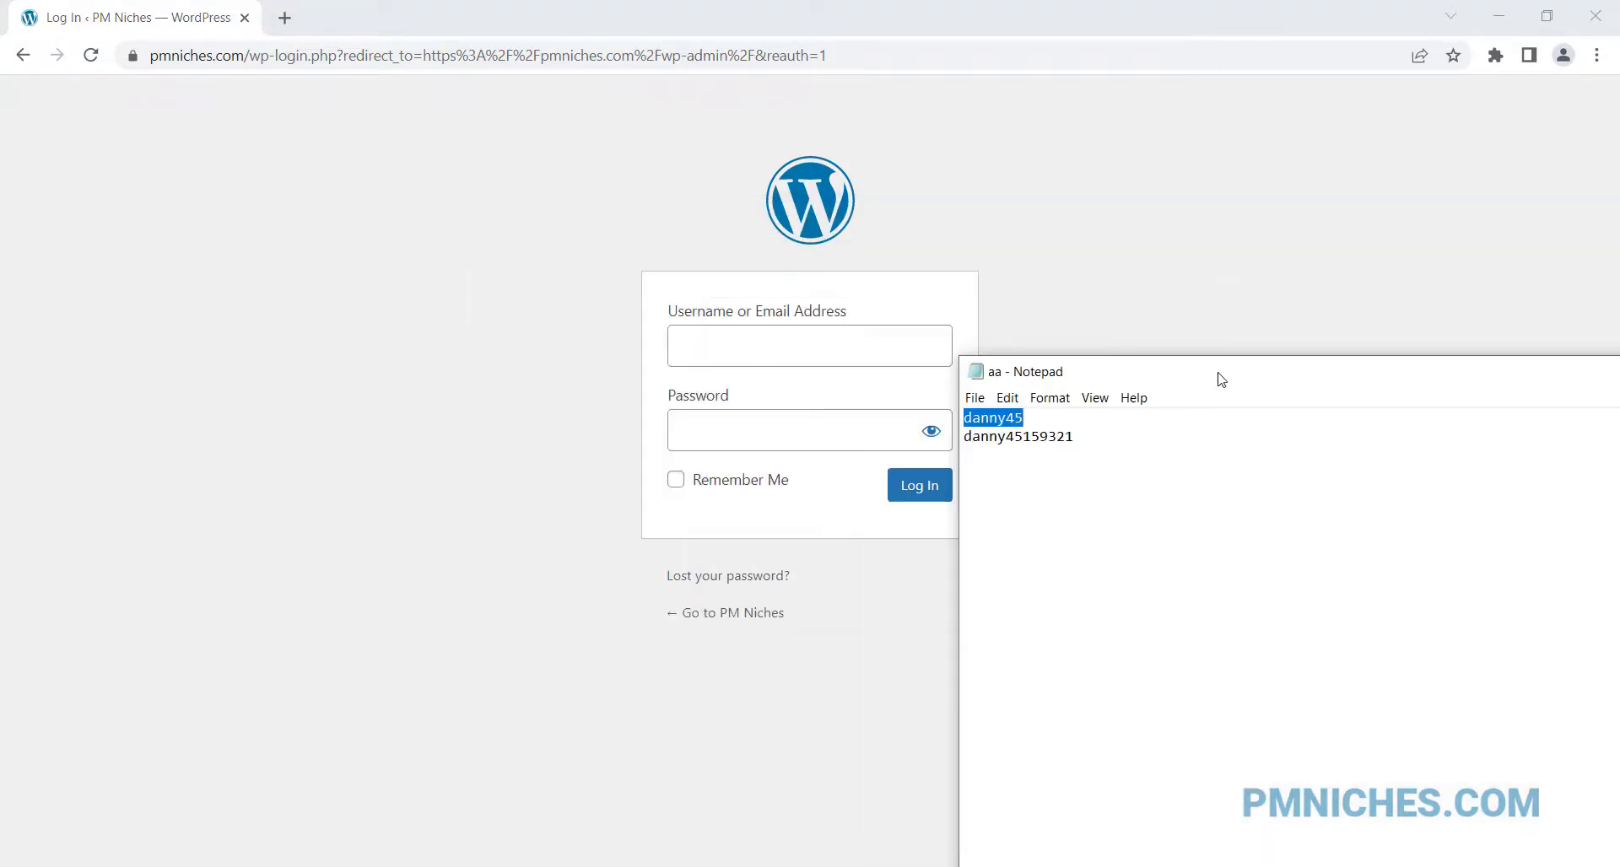
{"action": "right_click", "coordinate": [988, 419]}
{"action": "left_click", "coordinate": [1033, 478]}
{"action": "left_click", "coordinate": [800, 351]}
{"action": "right_click", "coordinate": [800, 351]}
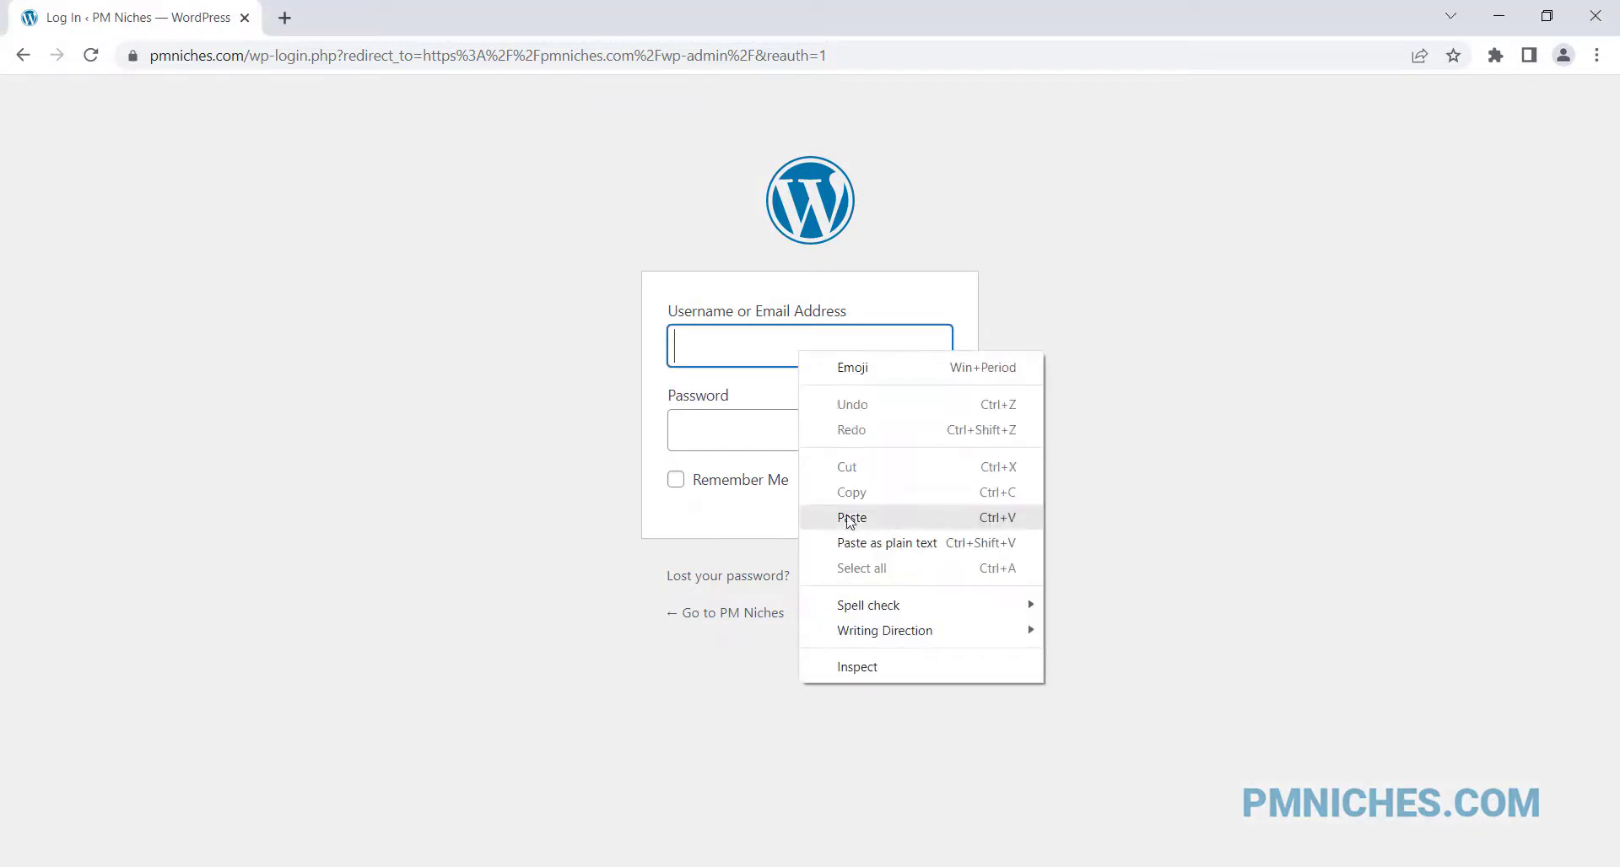
{"action": "left_click", "coordinate": [852, 514]}
Copy the password from the notes into the password field and log in.
{"action": "key", "text": "alt+Tab"}
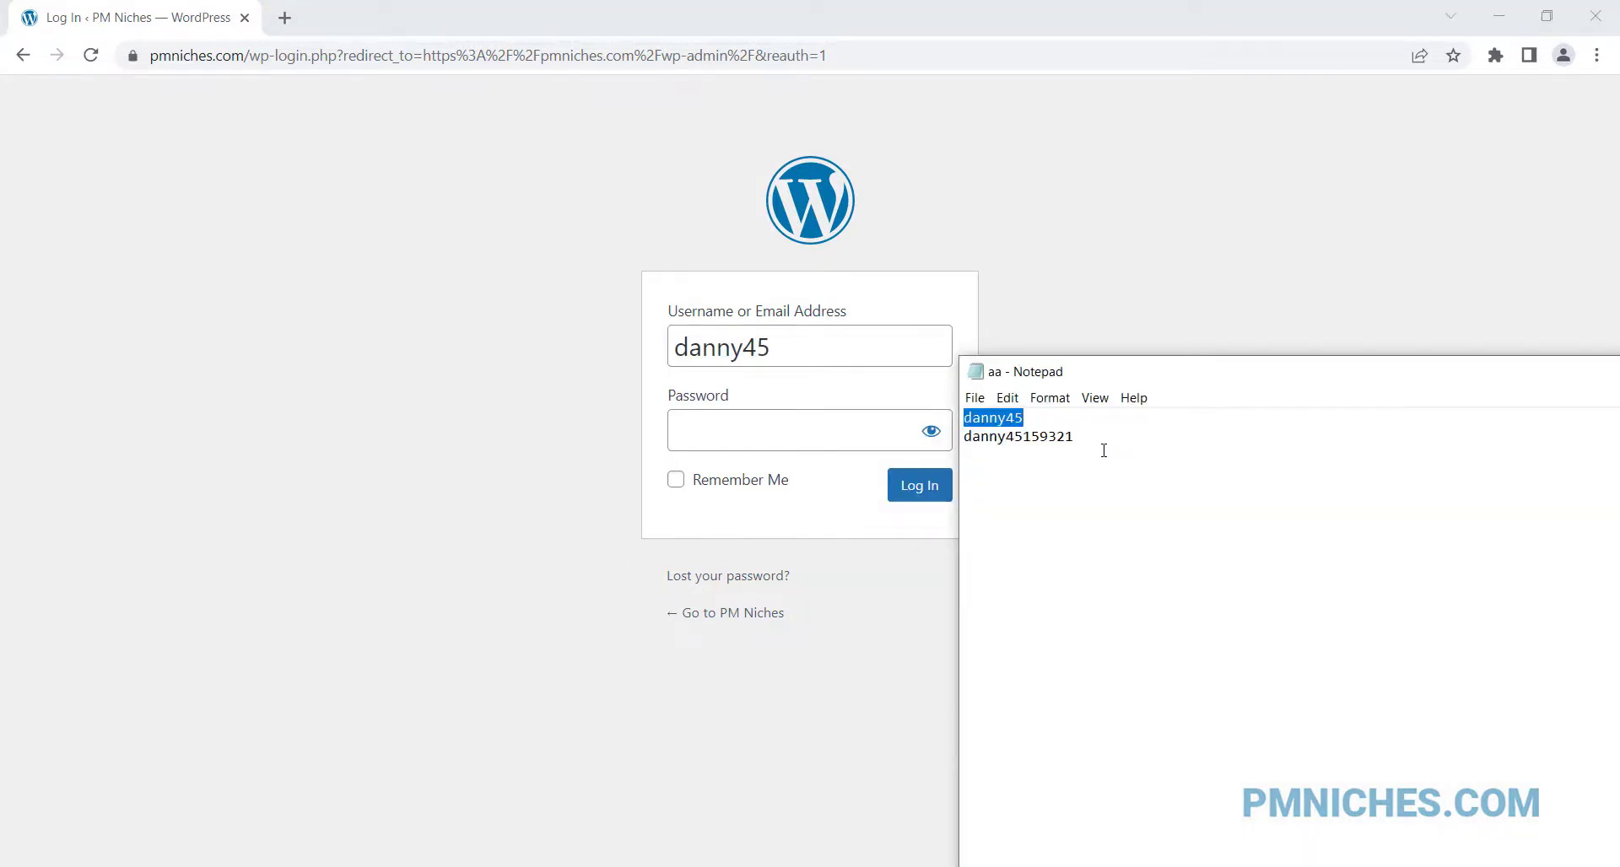
{"action": "double_click", "coordinate": [1103, 443]}
{"action": "right_click", "coordinate": [1046, 442]}
{"action": "left_click", "coordinate": [1084, 497]}
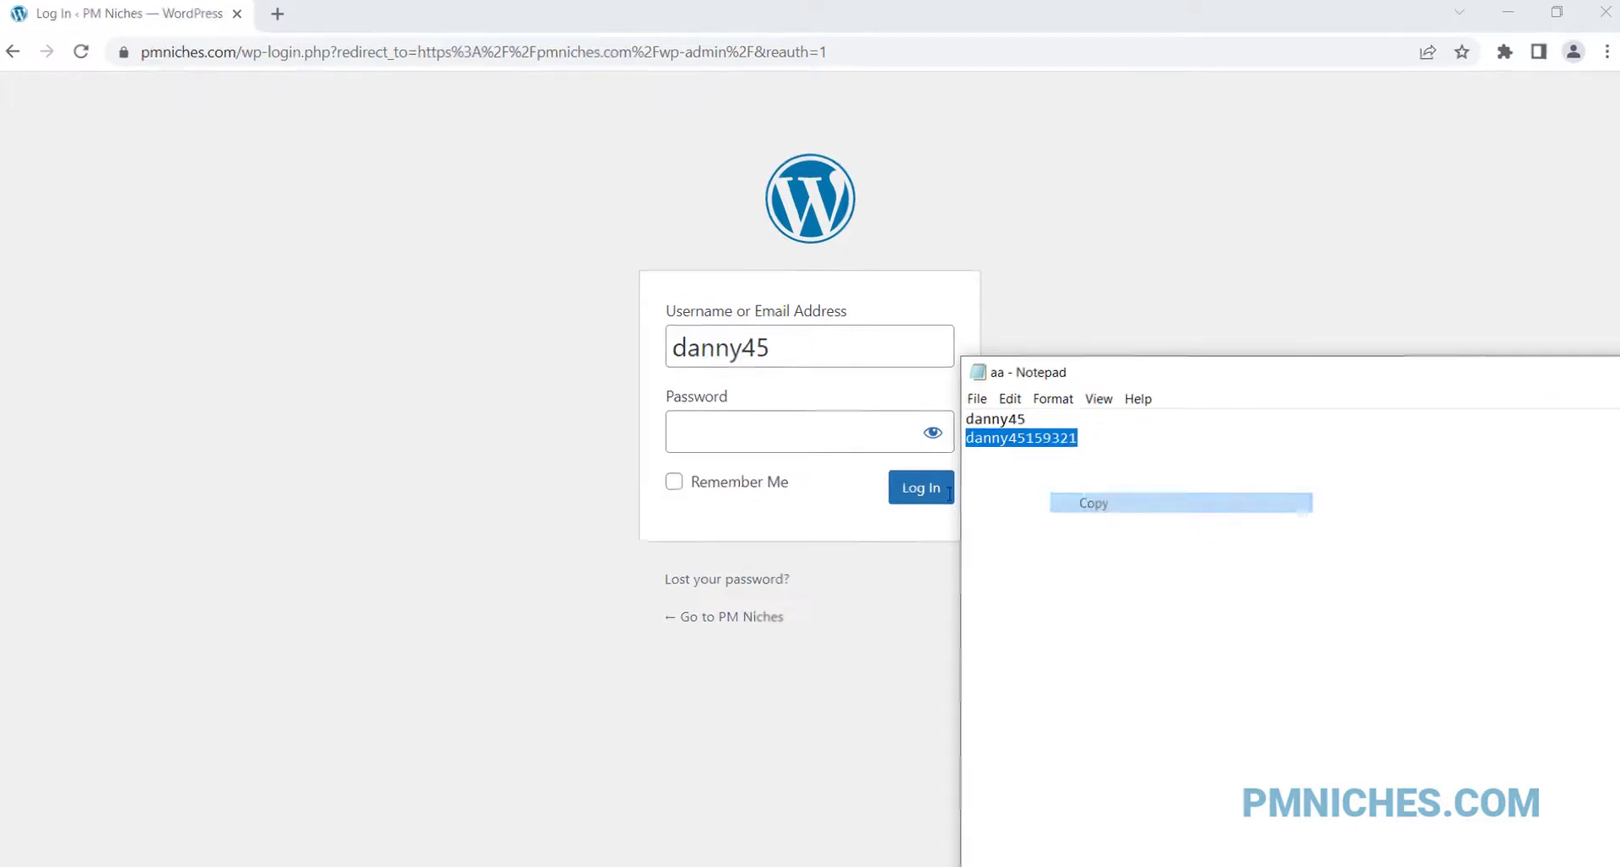
{"action": "left_click", "coordinate": [803, 434]}
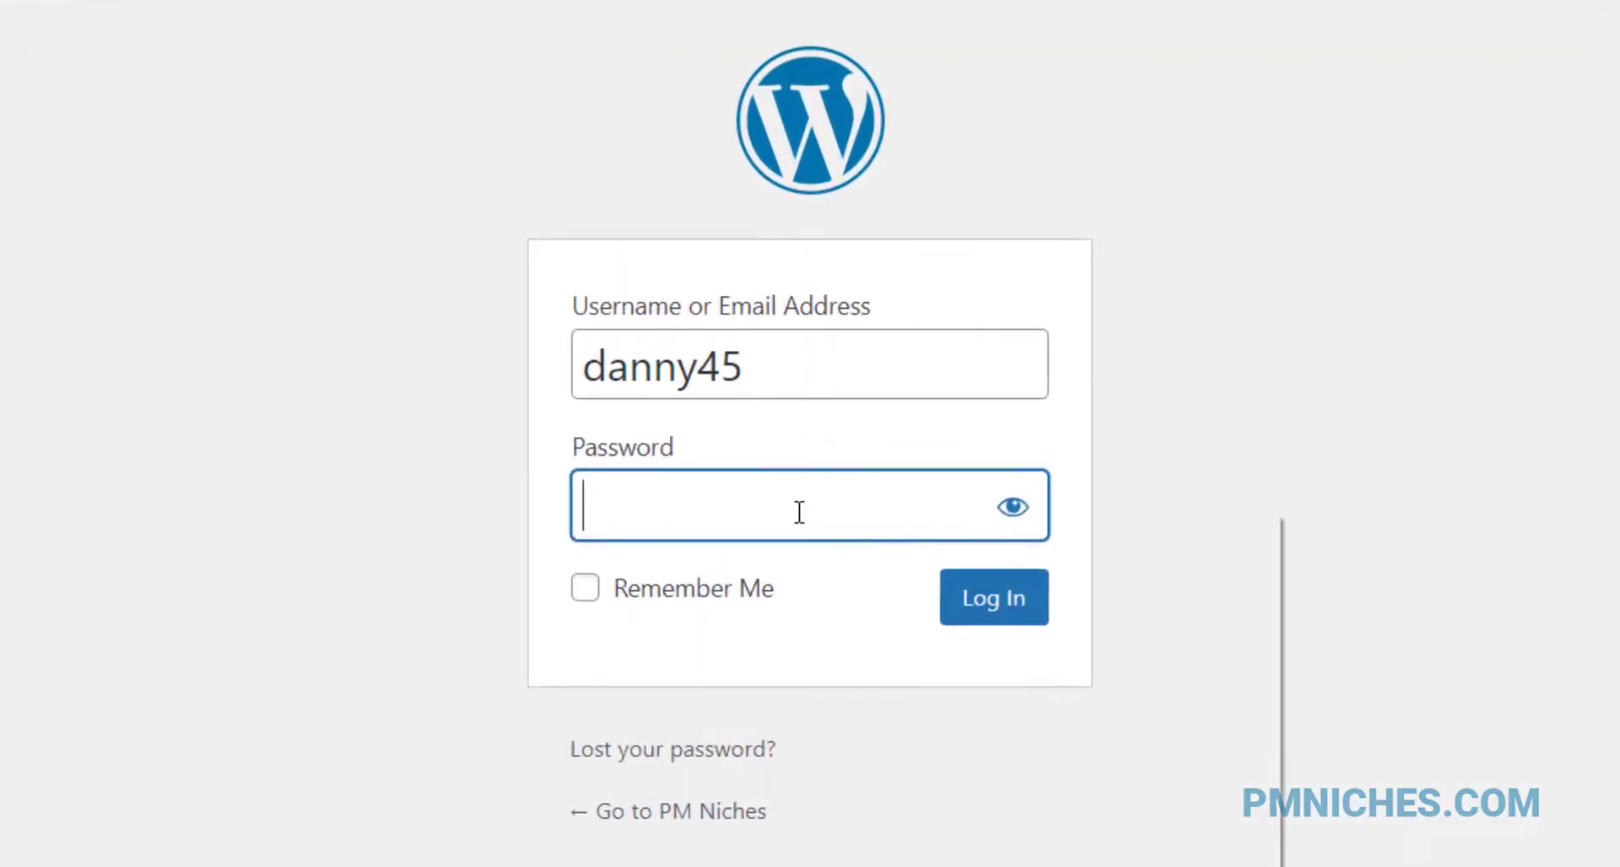
{"action": "right_click", "coordinate": [799, 512]}
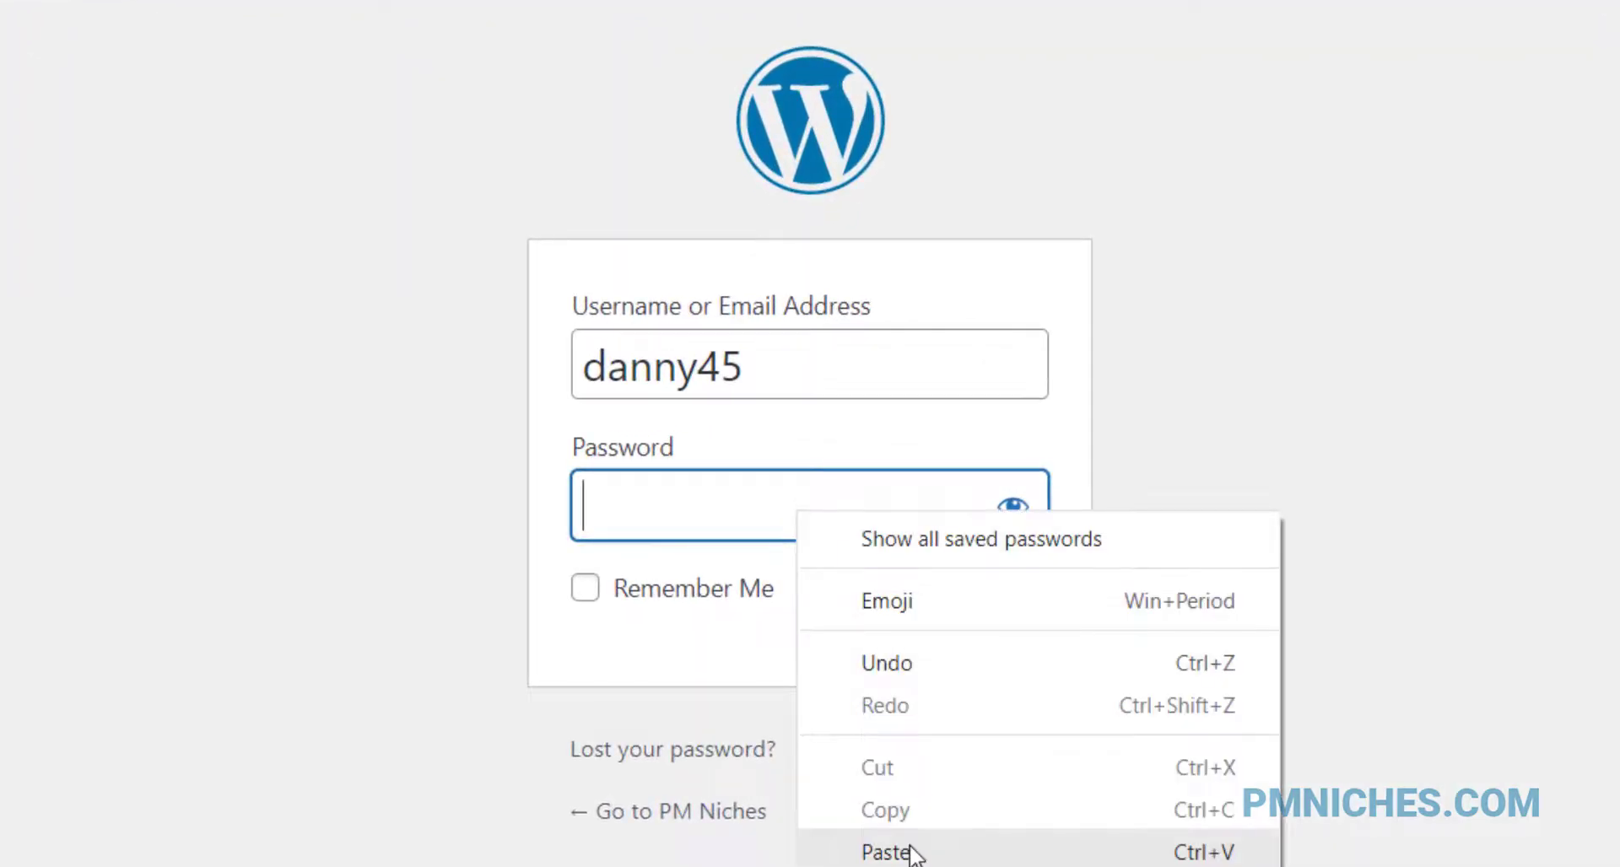
{"action": "left_click", "coordinate": [911, 857]}
{"action": "left_click", "coordinate": [1015, 614]}
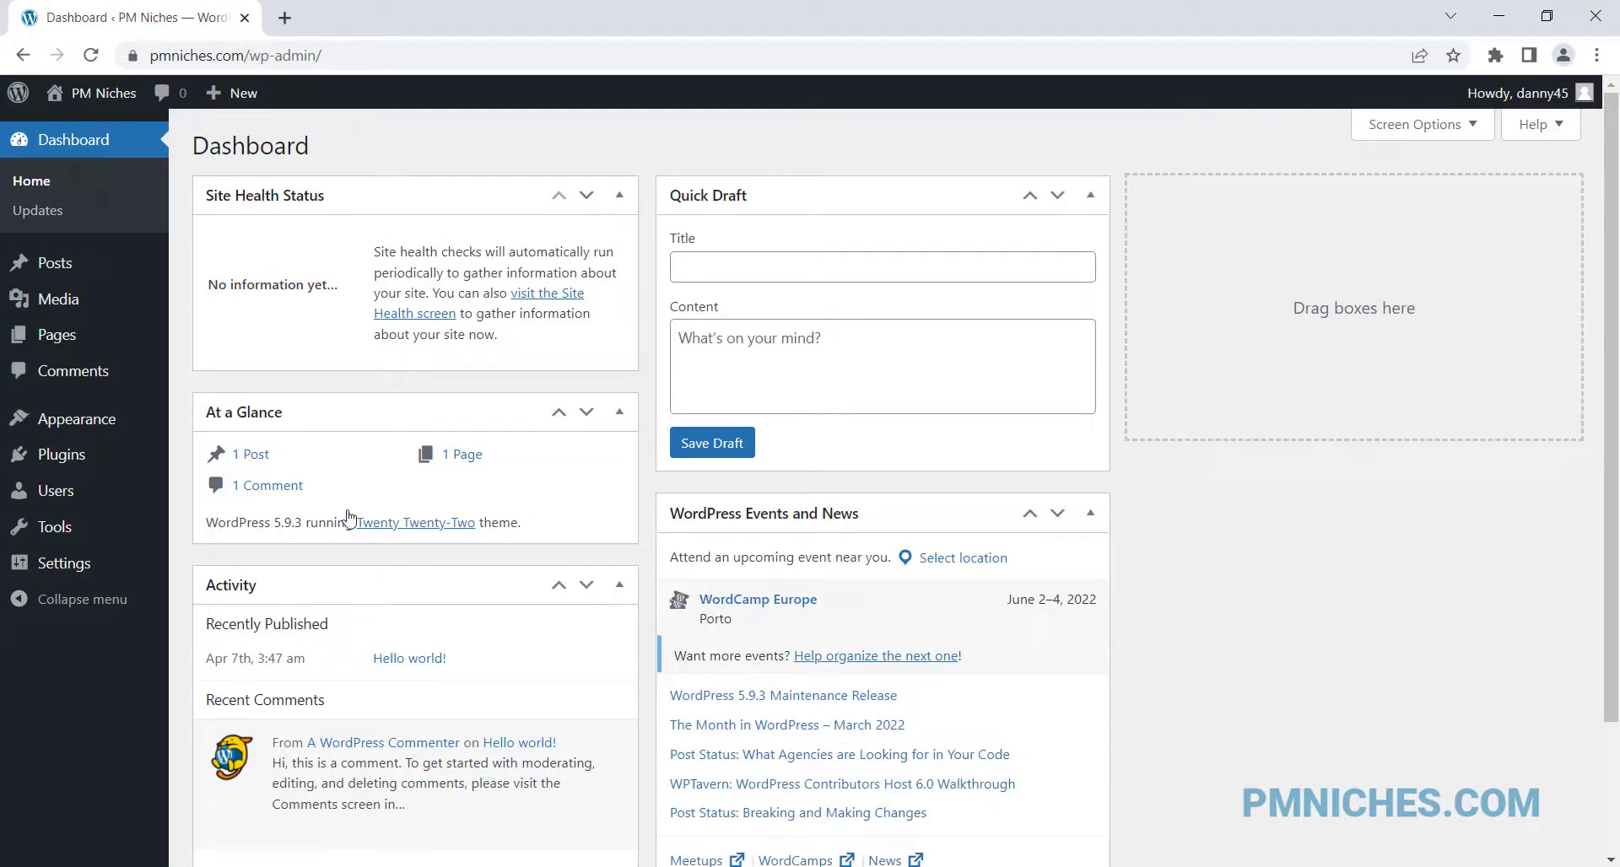
Move through Media and Pages in the admin sidebar, then go to Plugins.
{"action": "left_click", "coordinate": [144, 291]}
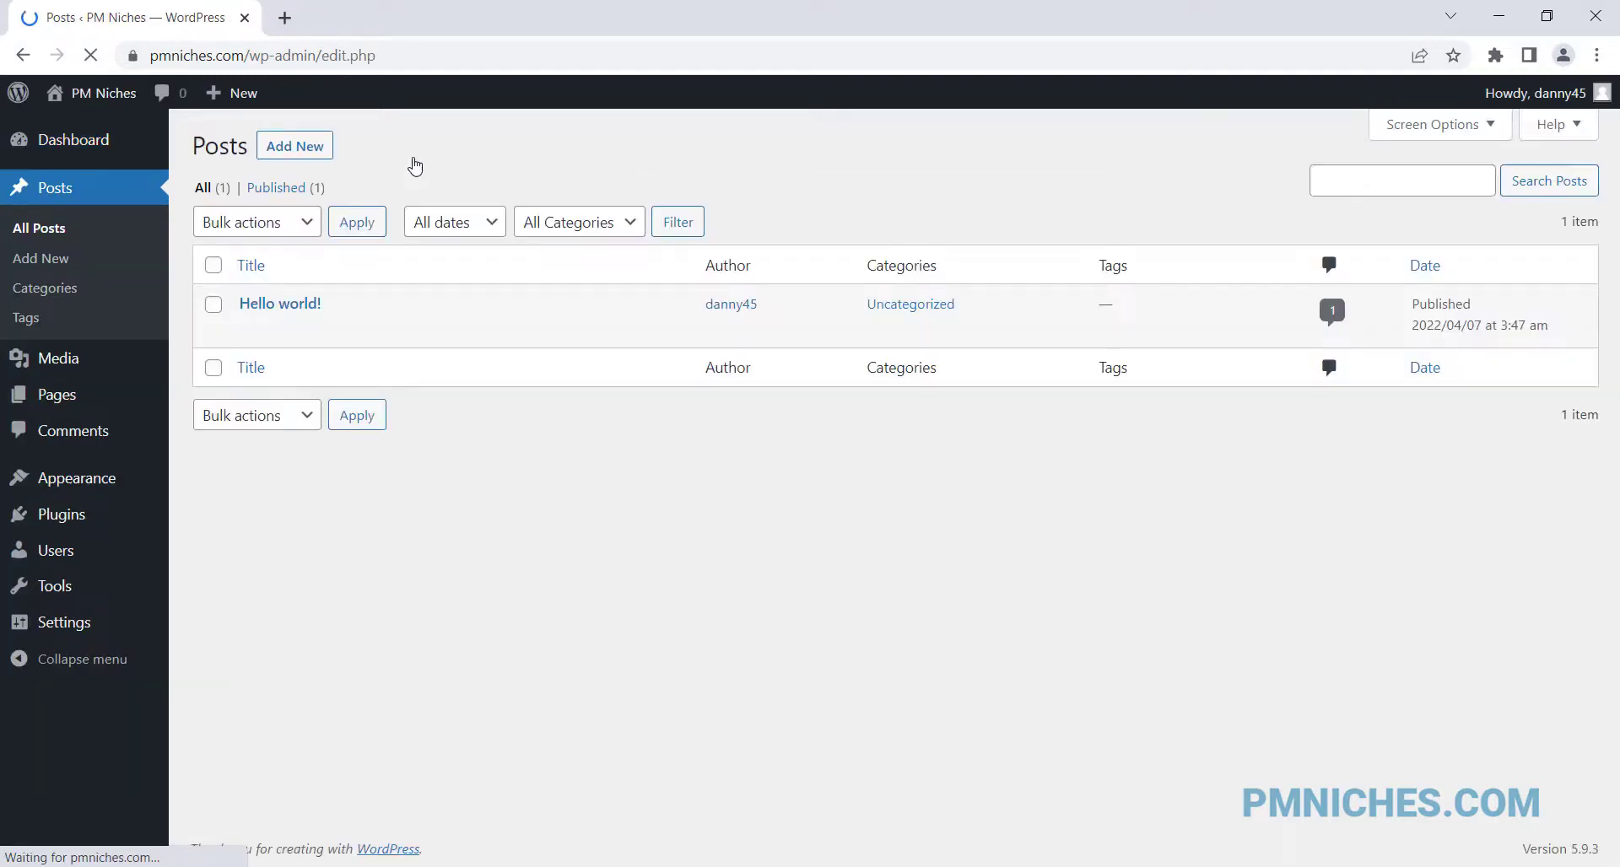
{"action": "left_click", "coordinate": [51, 397]}
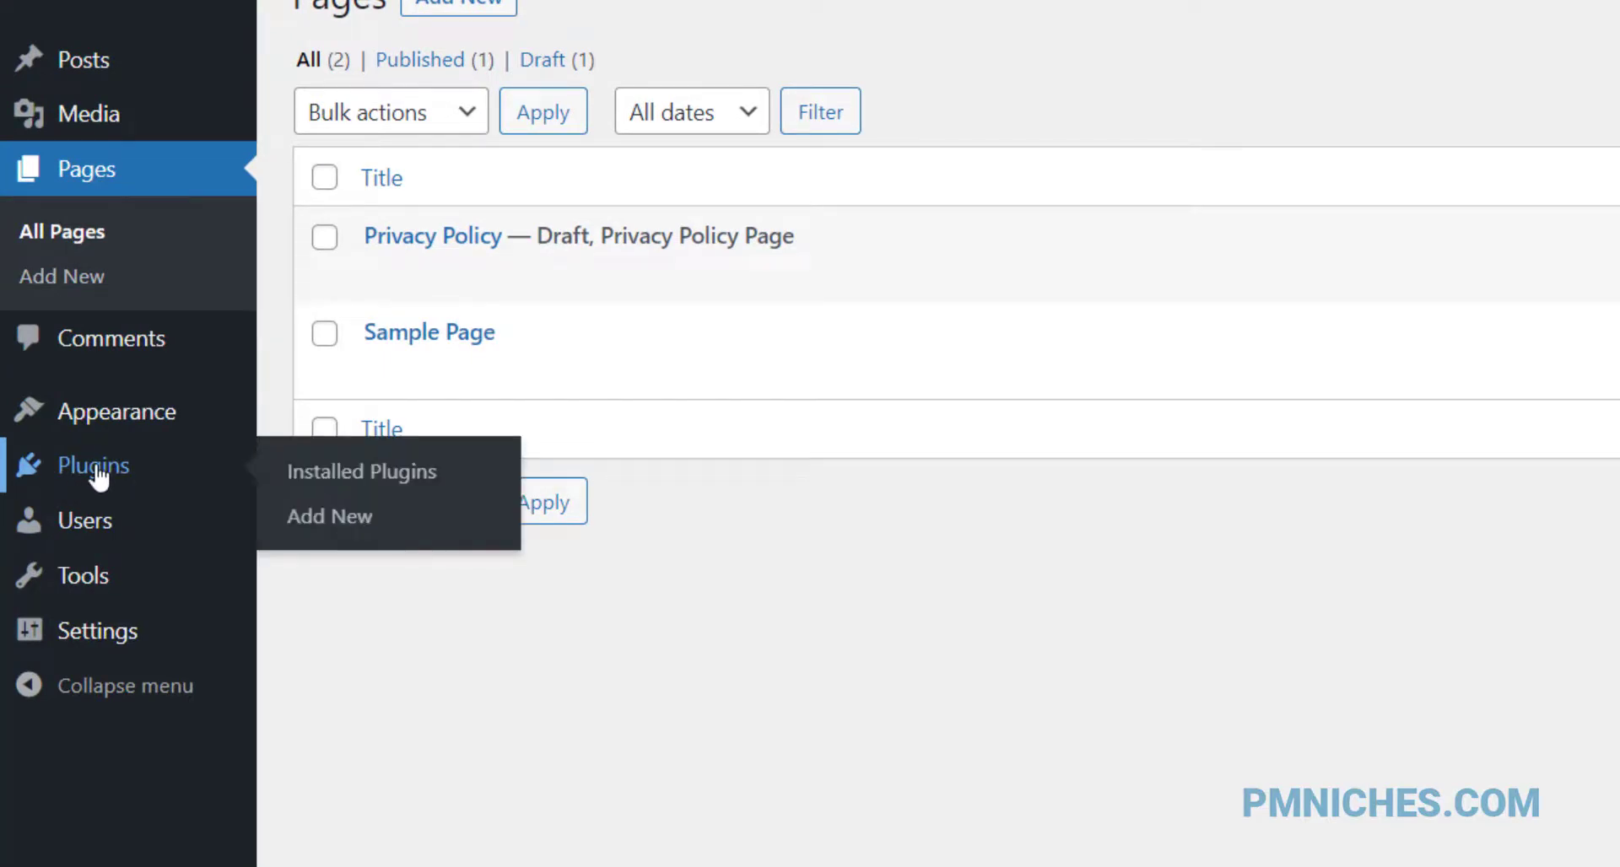
{"action": "left_click", "coordinate": [100, 476]}
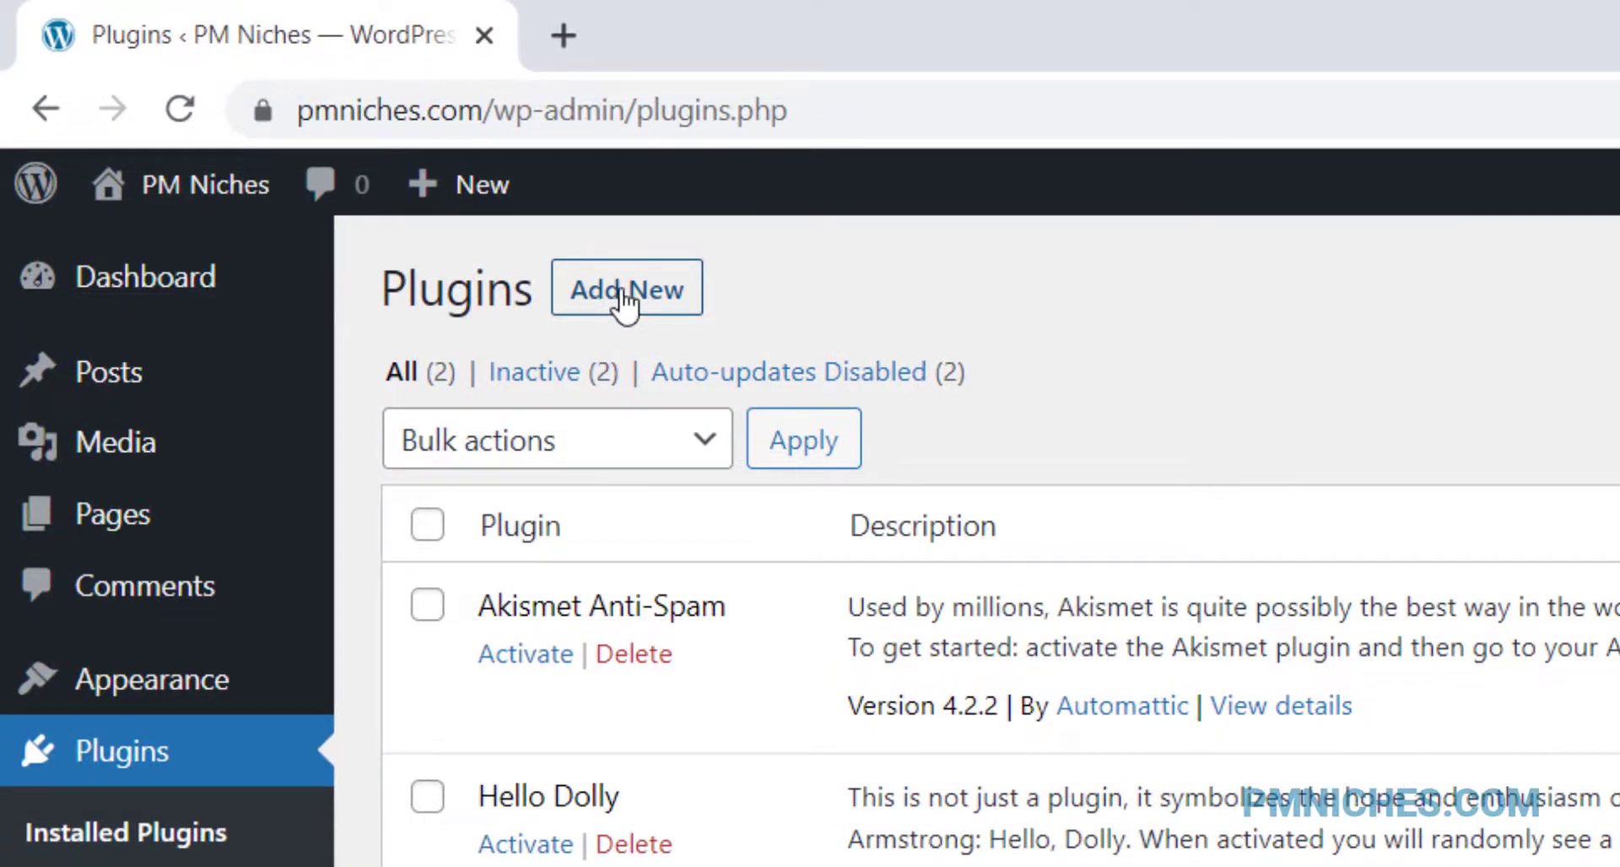
Search new plugins for 'All in one Migration', then install and activate All-in-One WP Migration.
{"action": "left_click", "coordinate": [625, 296]}
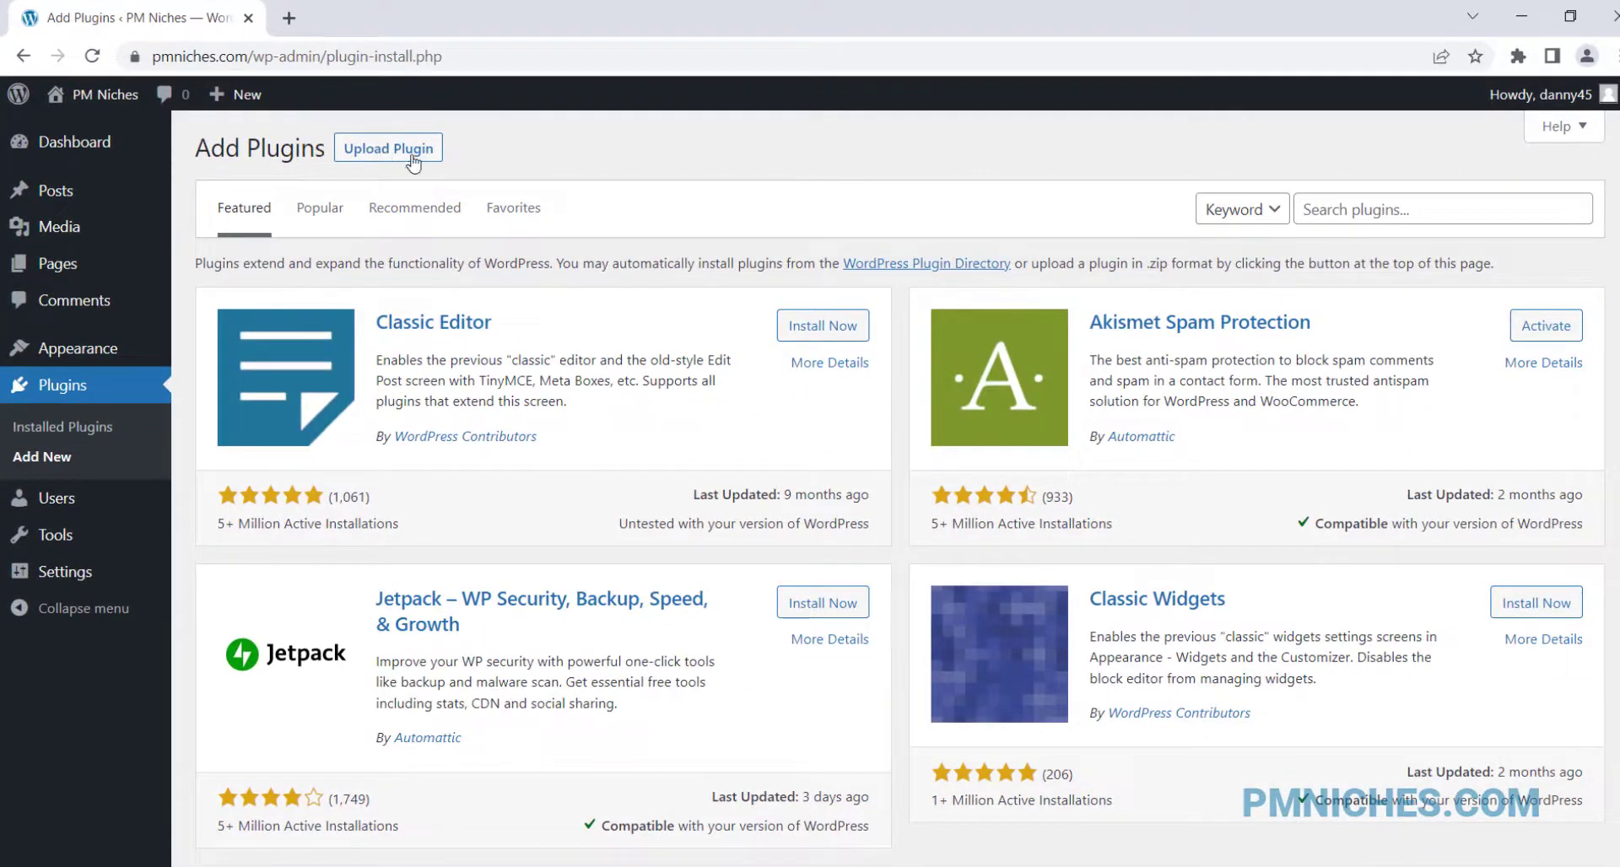
{"action": "left_click", "coordinate": [1366, 211]}
{"action": "type", "text": "Al"}
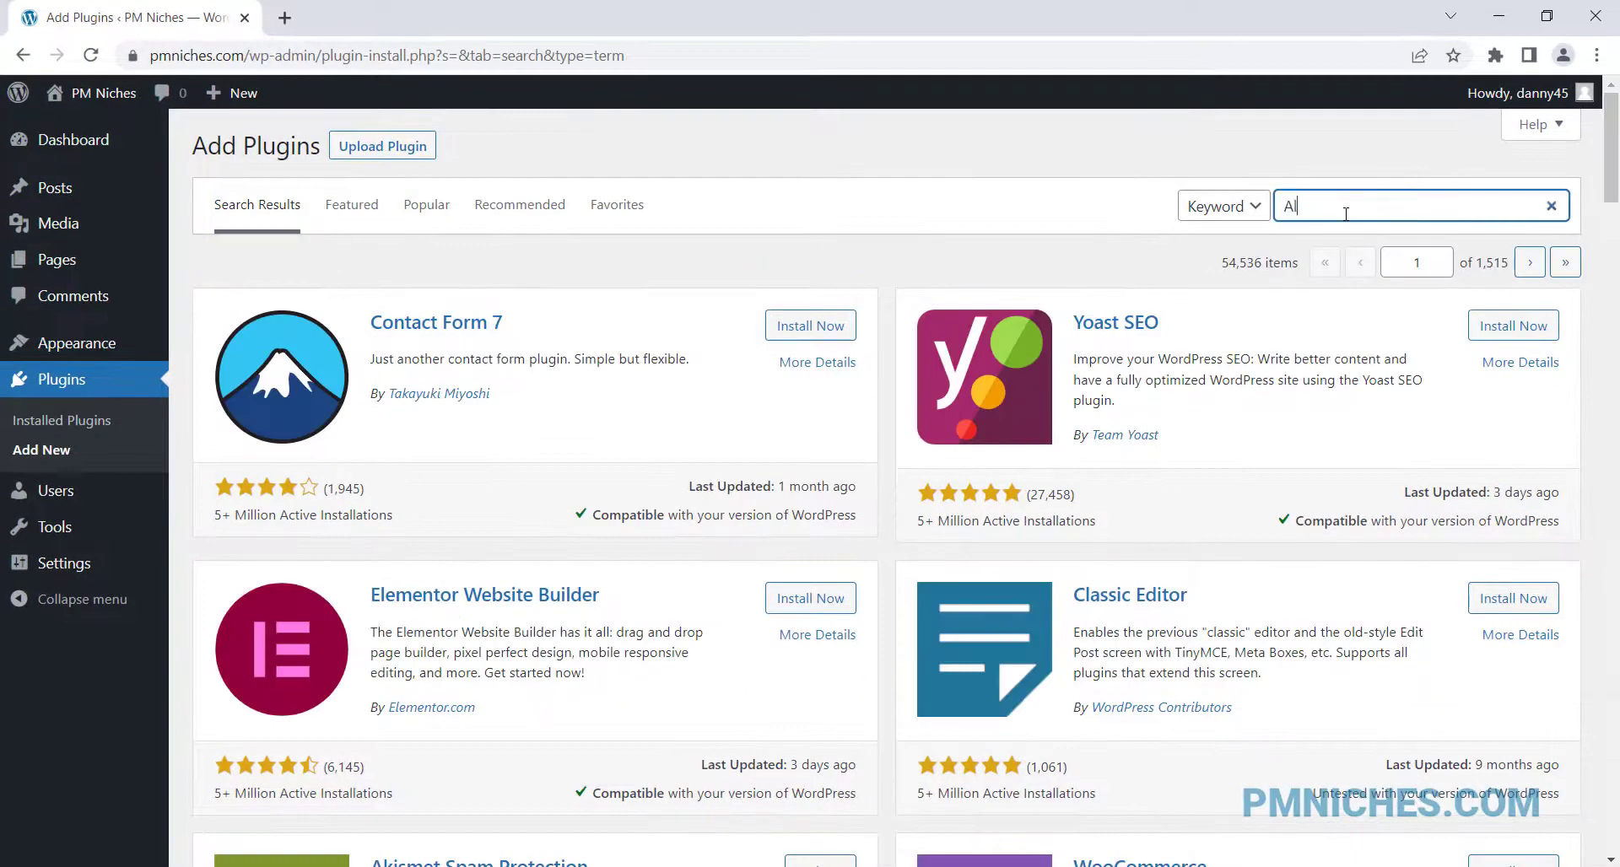
{"action": "type", "text": "l in one"}
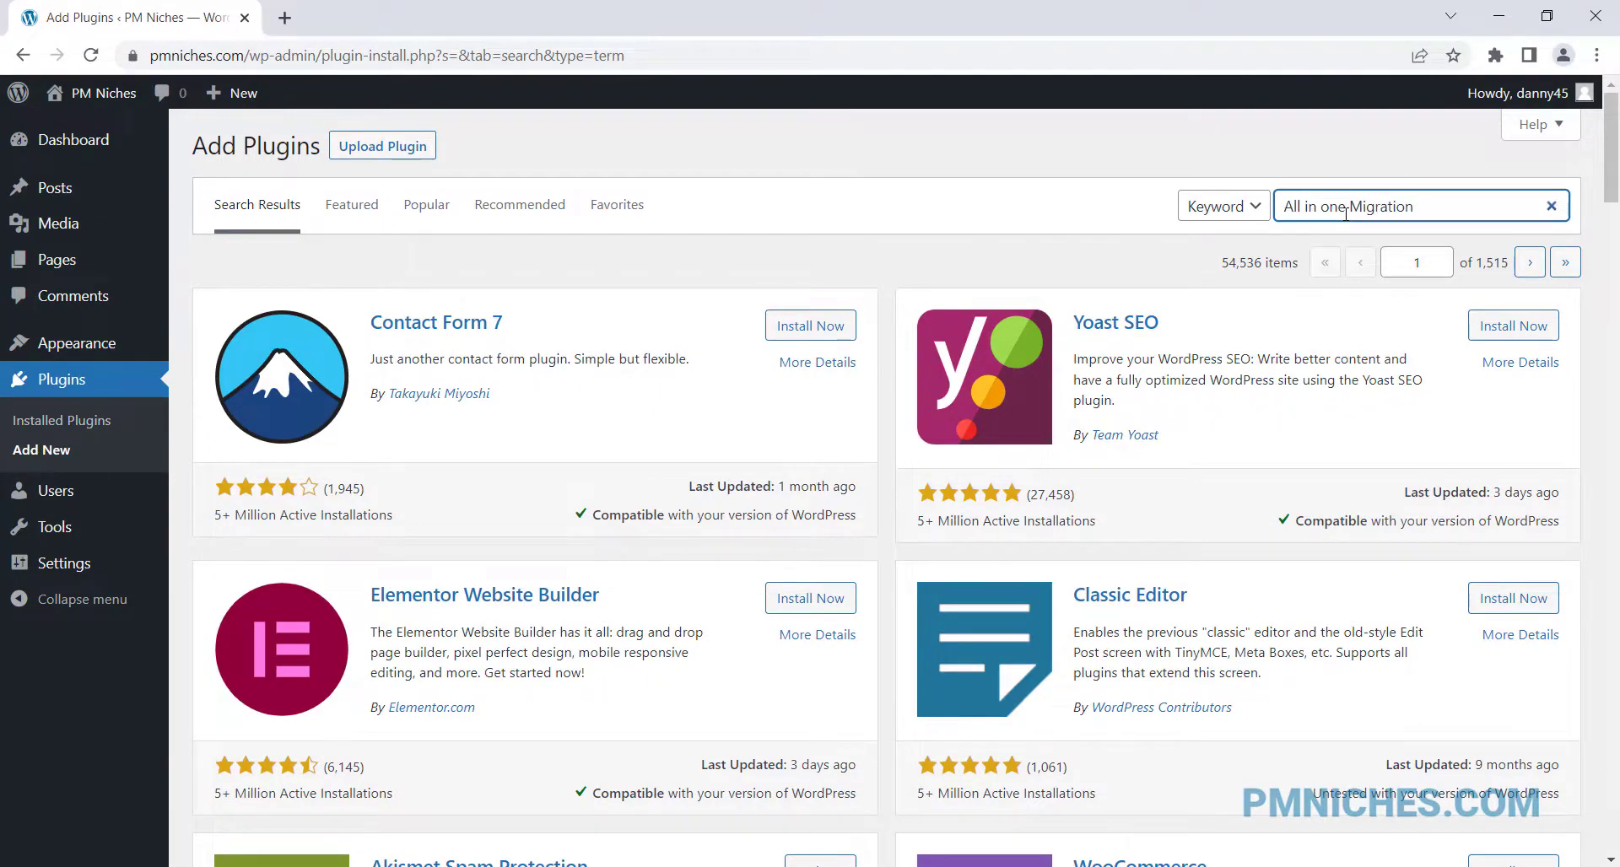
{"action": "type", "text": " Migration"}
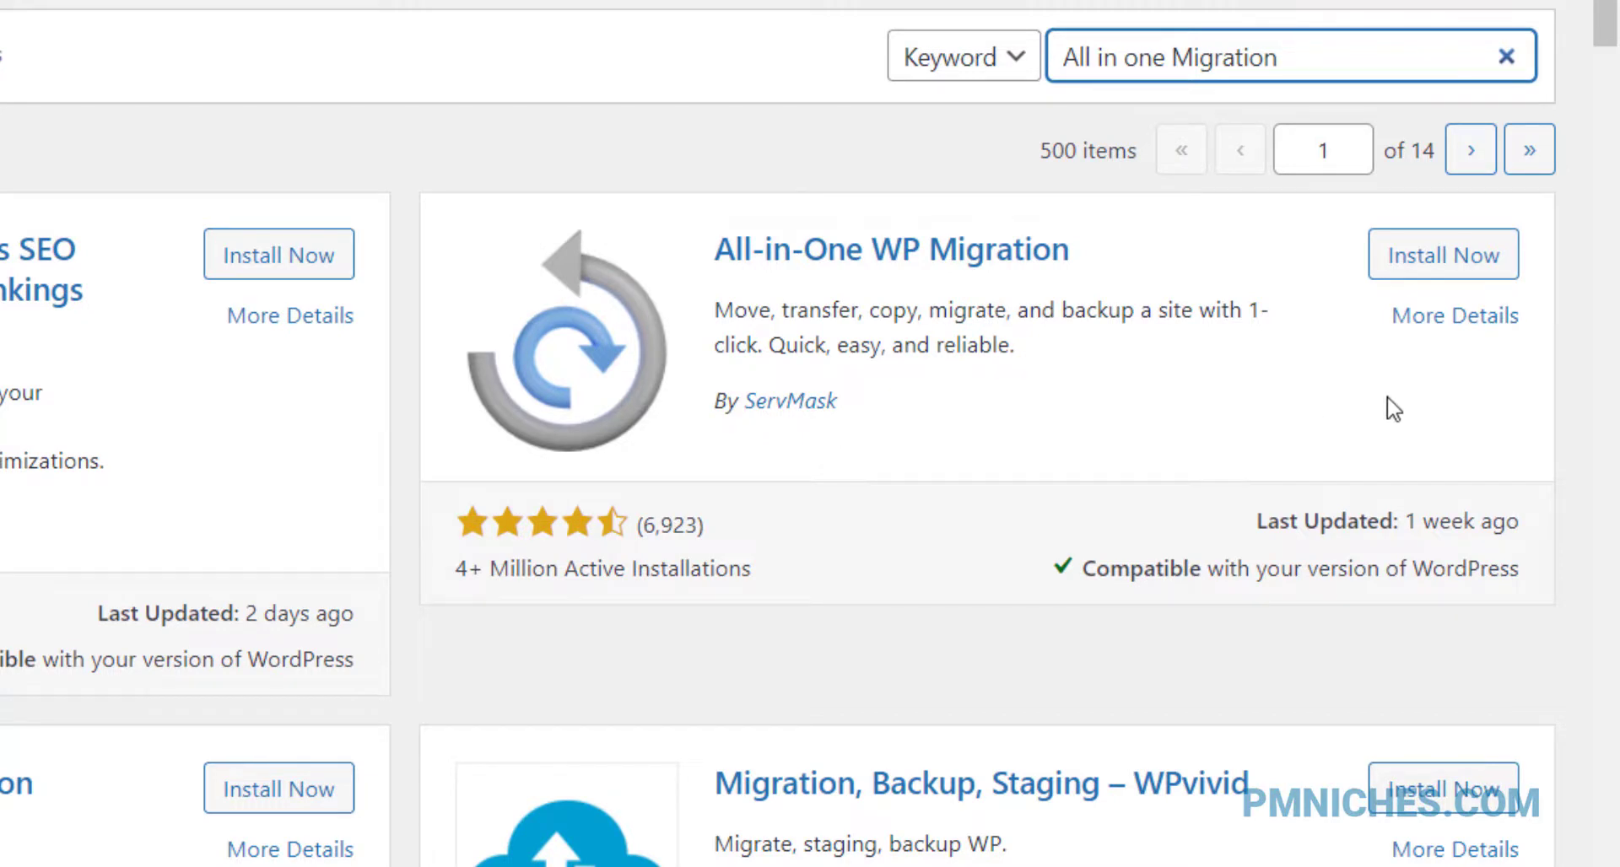
{"action": "left_click", "coordinate": [1448, 272]}
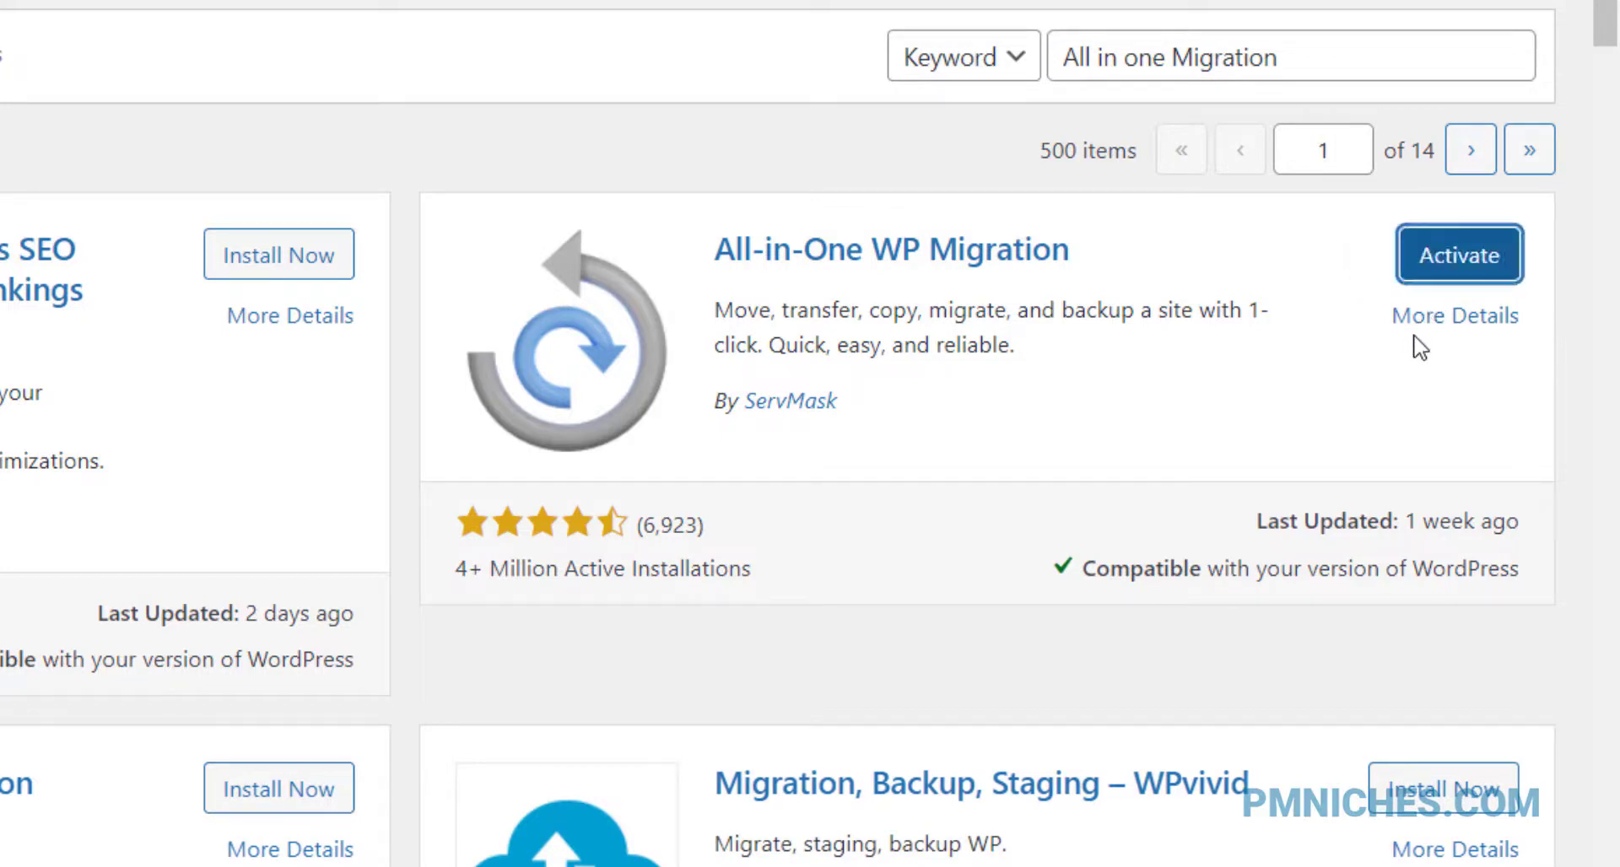
{"action": "left_click", "coordinate": [1470, 276]}
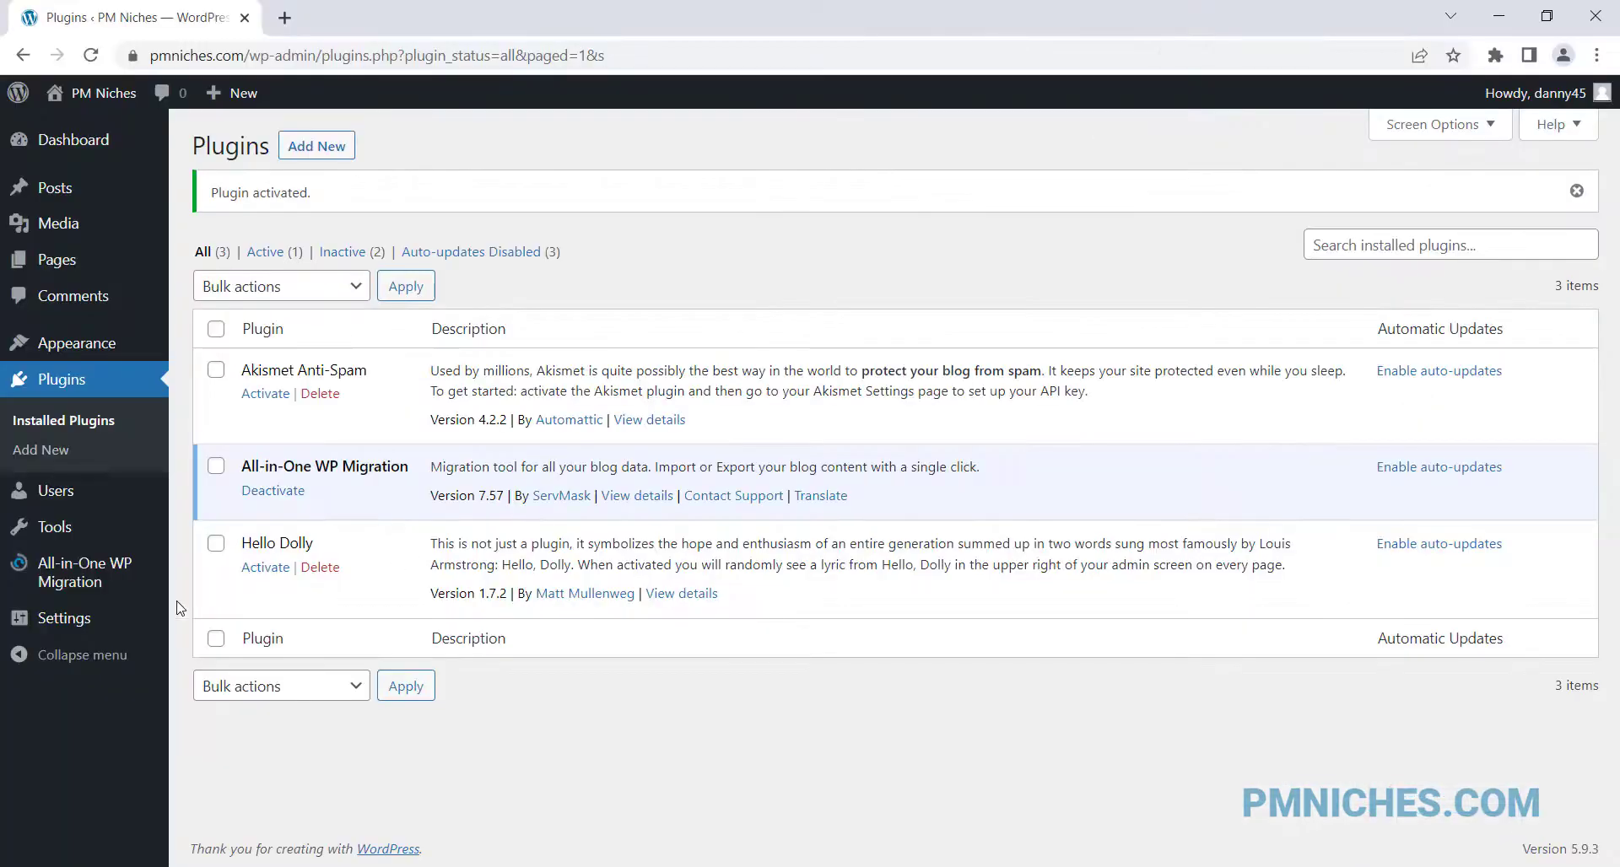
Go to All-in-One WP Migration > Import and expand the IMPORT FROM source list.
{"action": "mouse_move", "coordinate": [72, 578]}
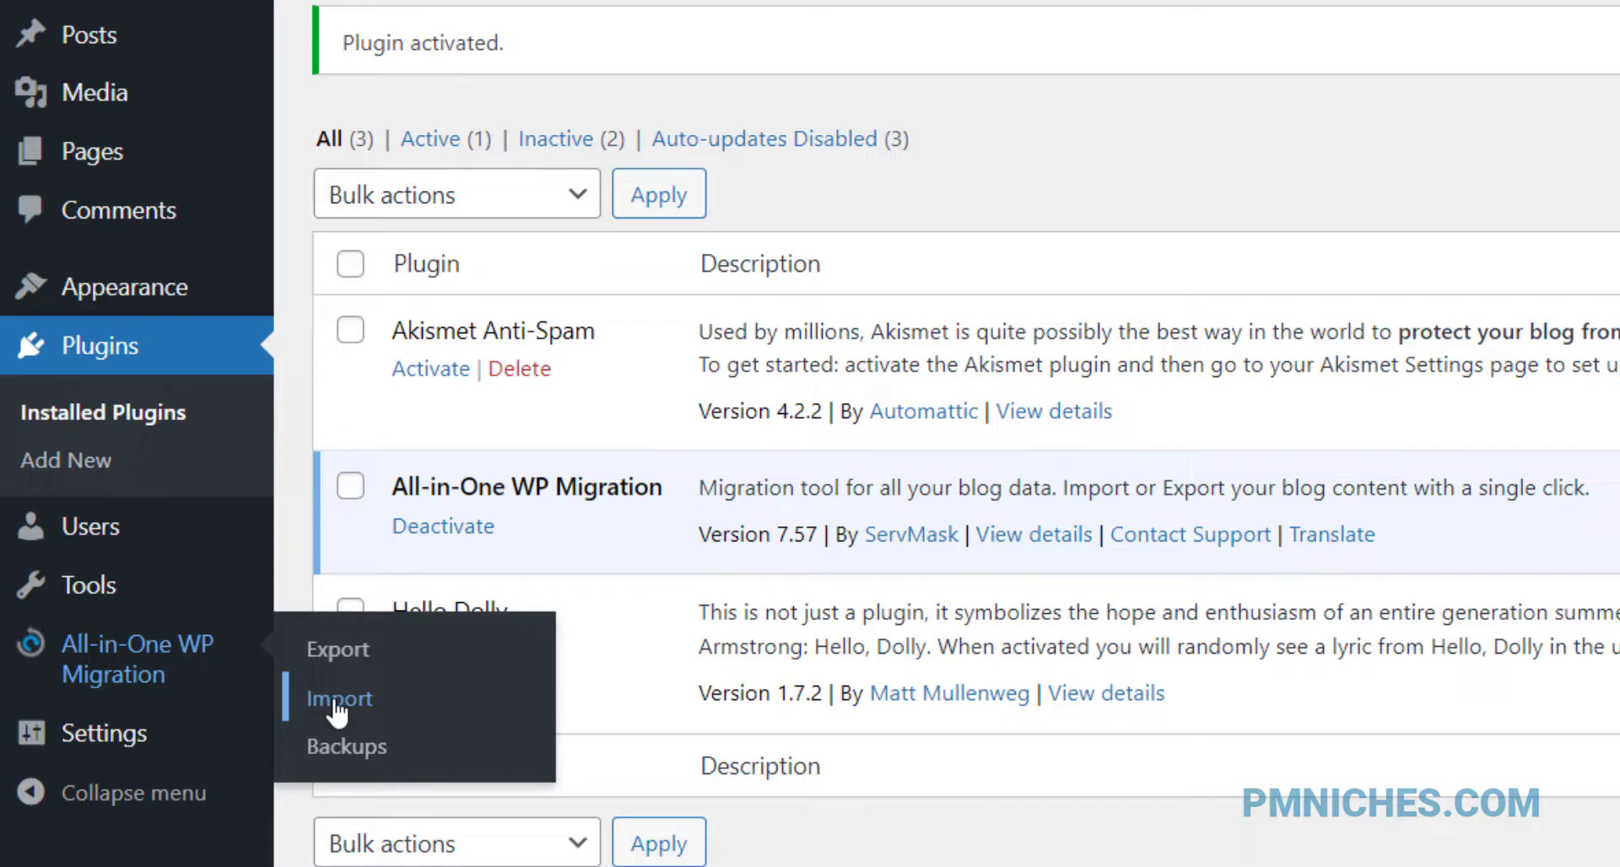
{"action": "left_click", "coordinate": [336, 713]}
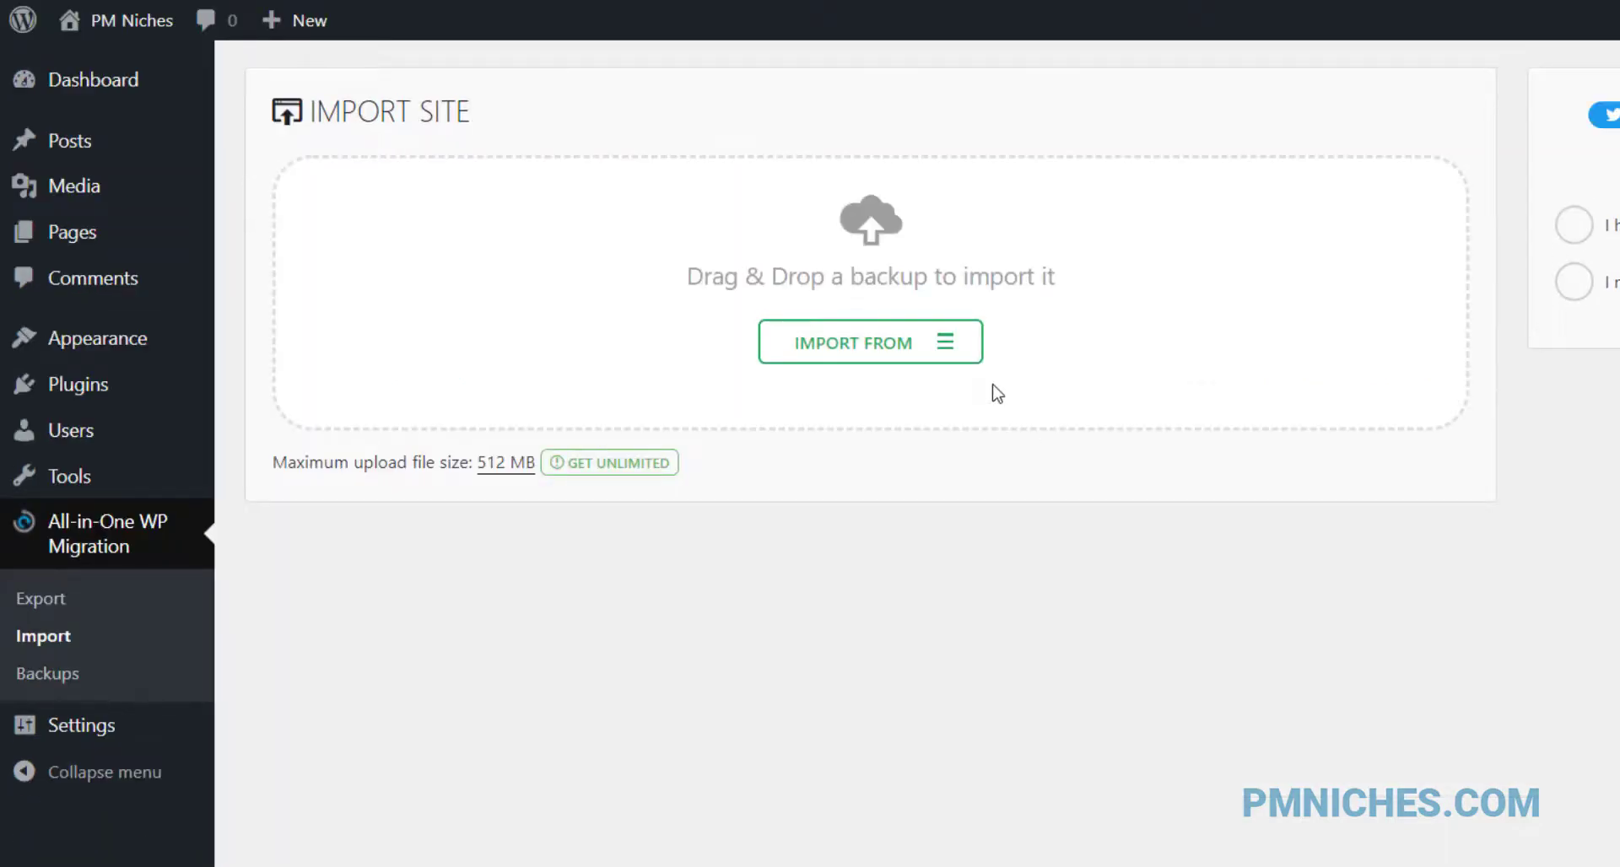
{"action": "left_click", "coordinate": [945, 345]}
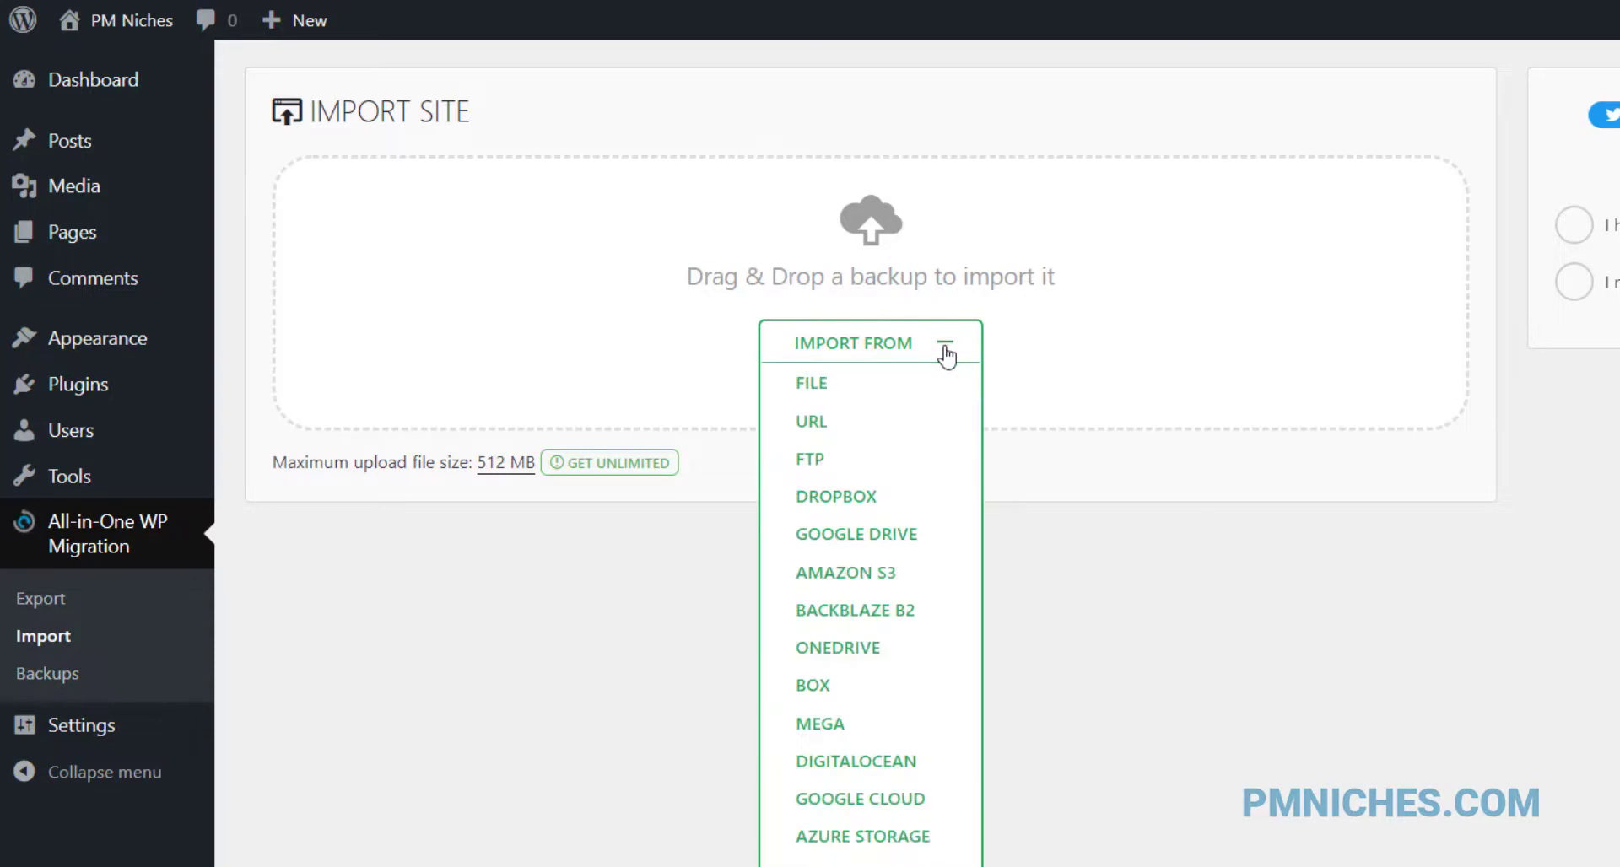
Import from FILE: the foodgarden .wpress in Food Gardening > All-in-One WP Migration File.
{"action": "left_click", "coordinate": [838, 384]}
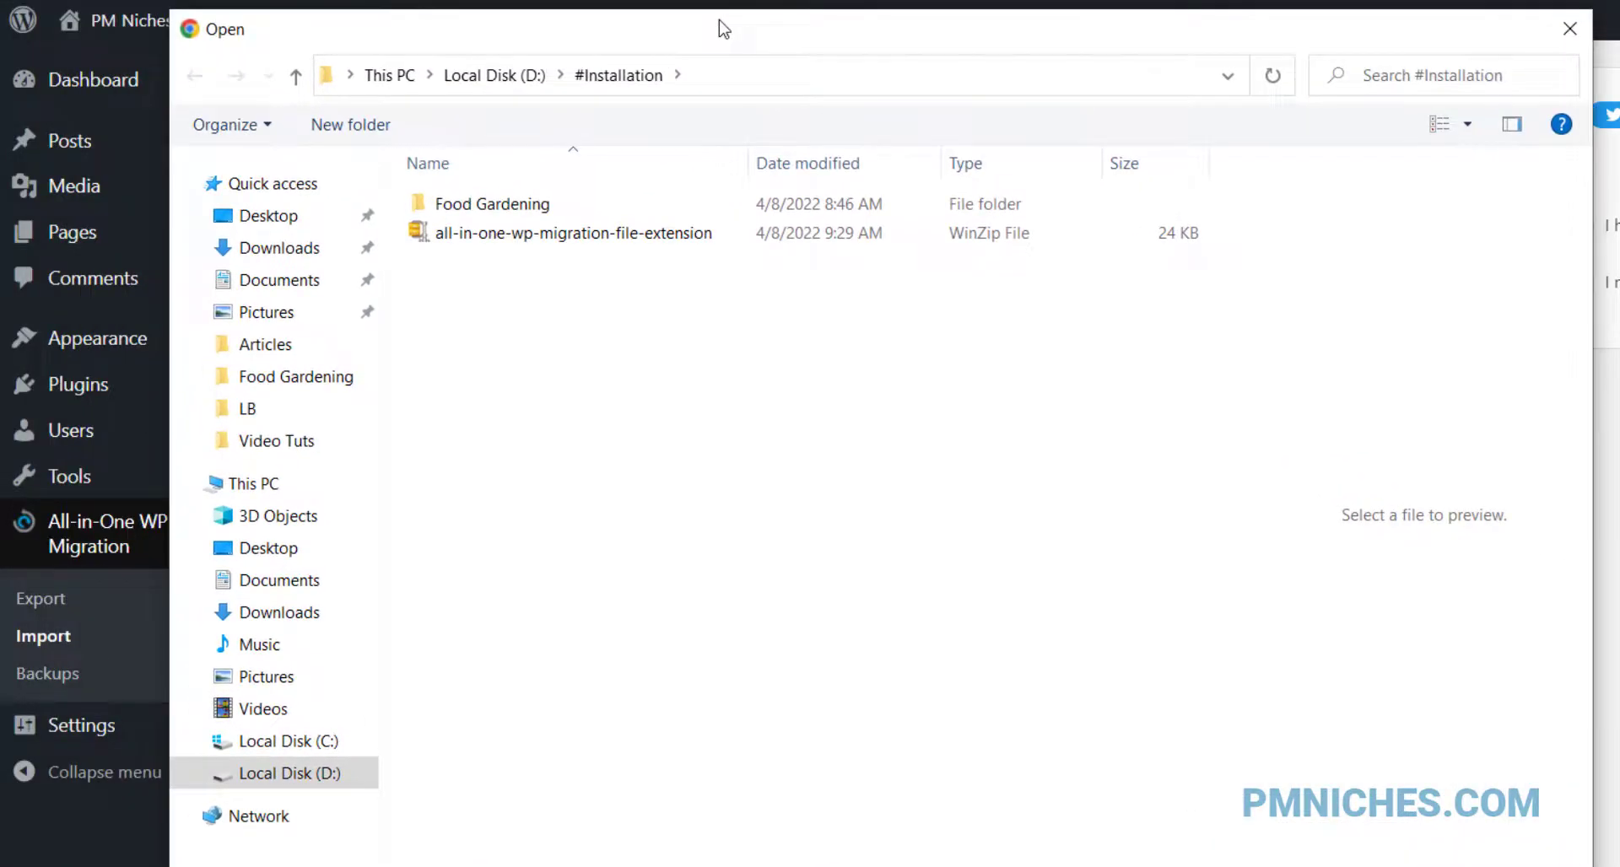
{"action": "double_click", "coordinate": [503, 208]}
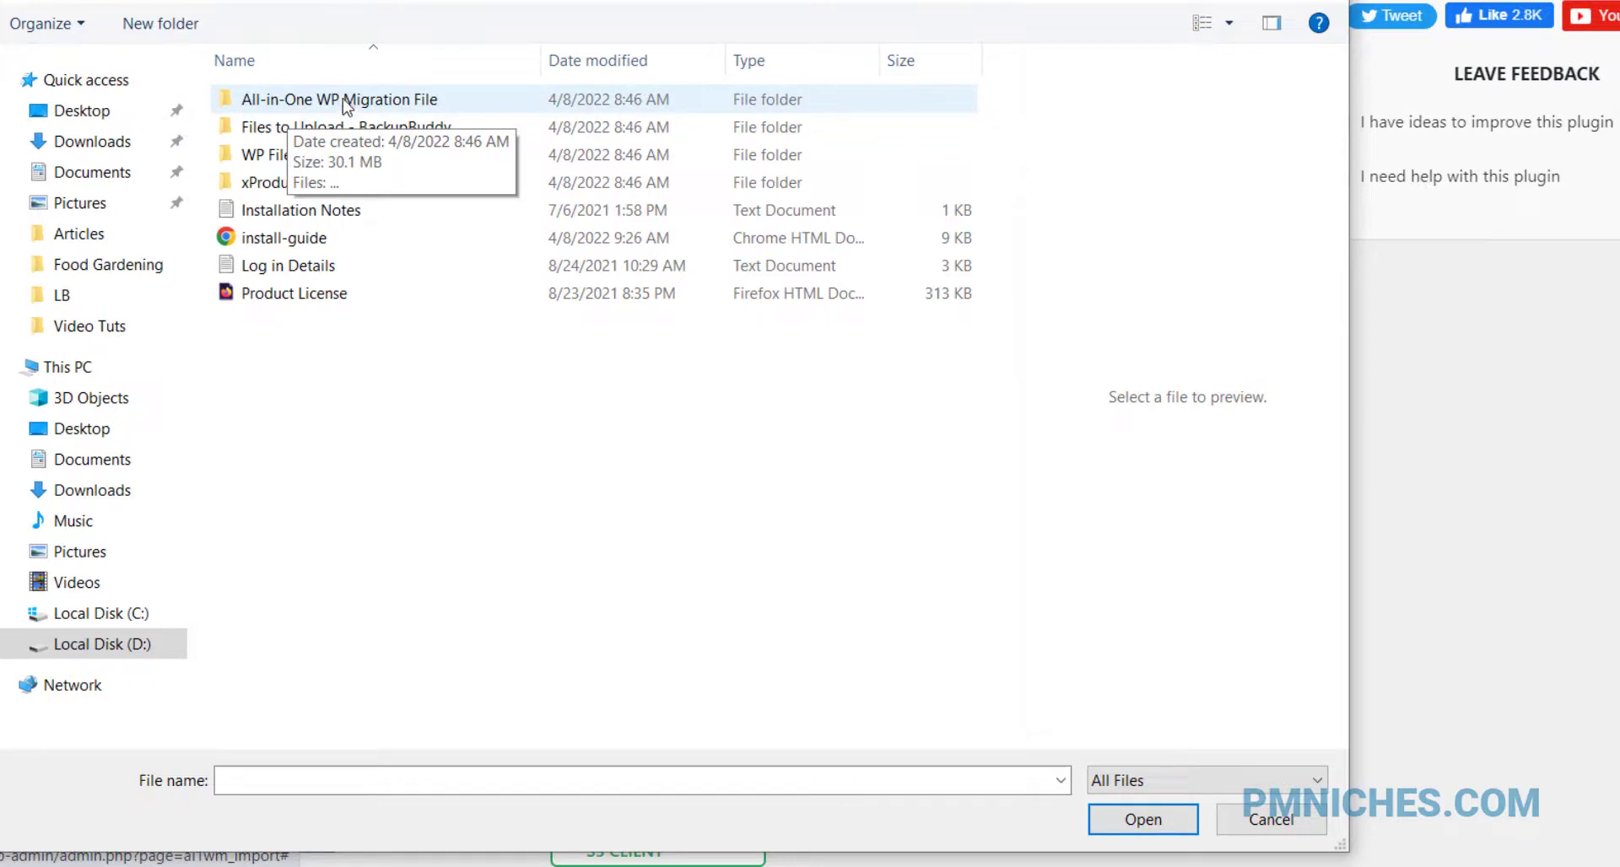
{"action": "double_click", "coordinate": [350, 102]}
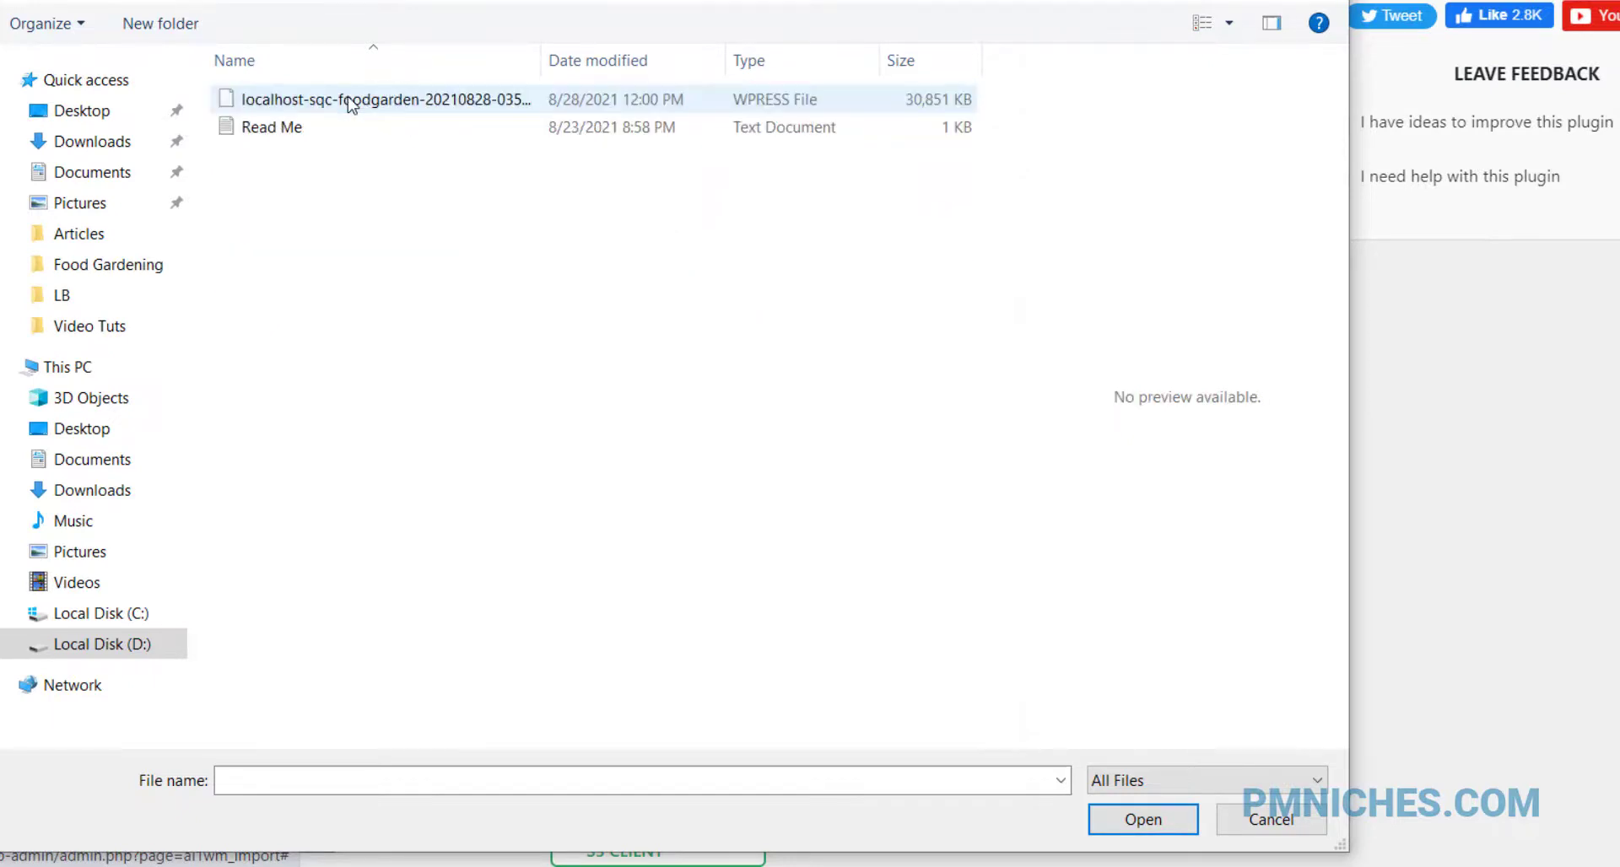
{"action": "left_click", "coordinate": [408, 106]}
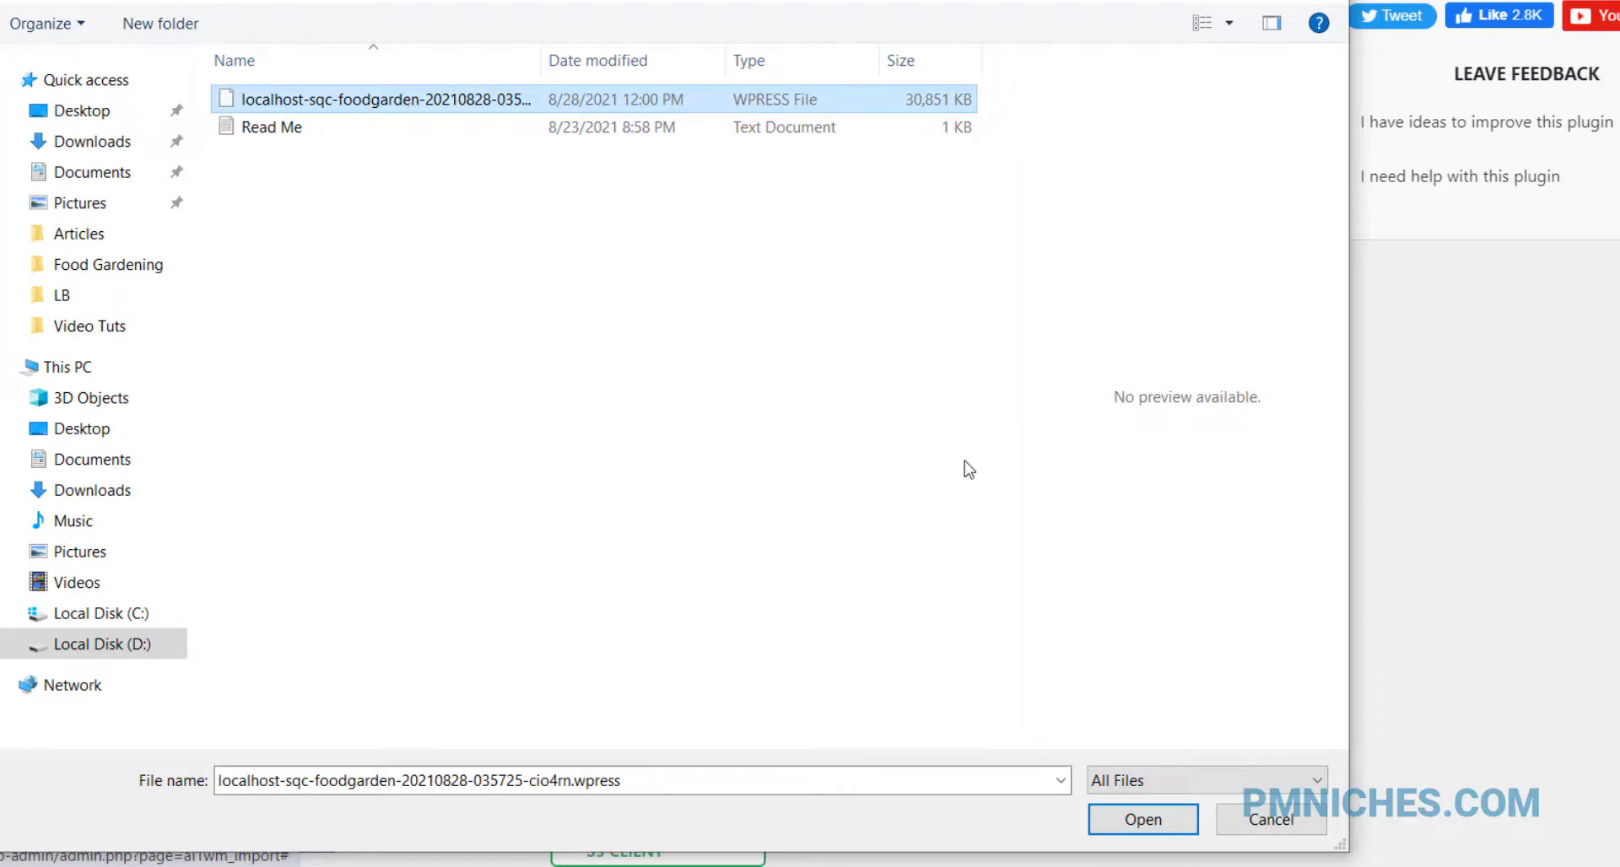
{"action": "left_click", "coordinate": [1143, 819]}
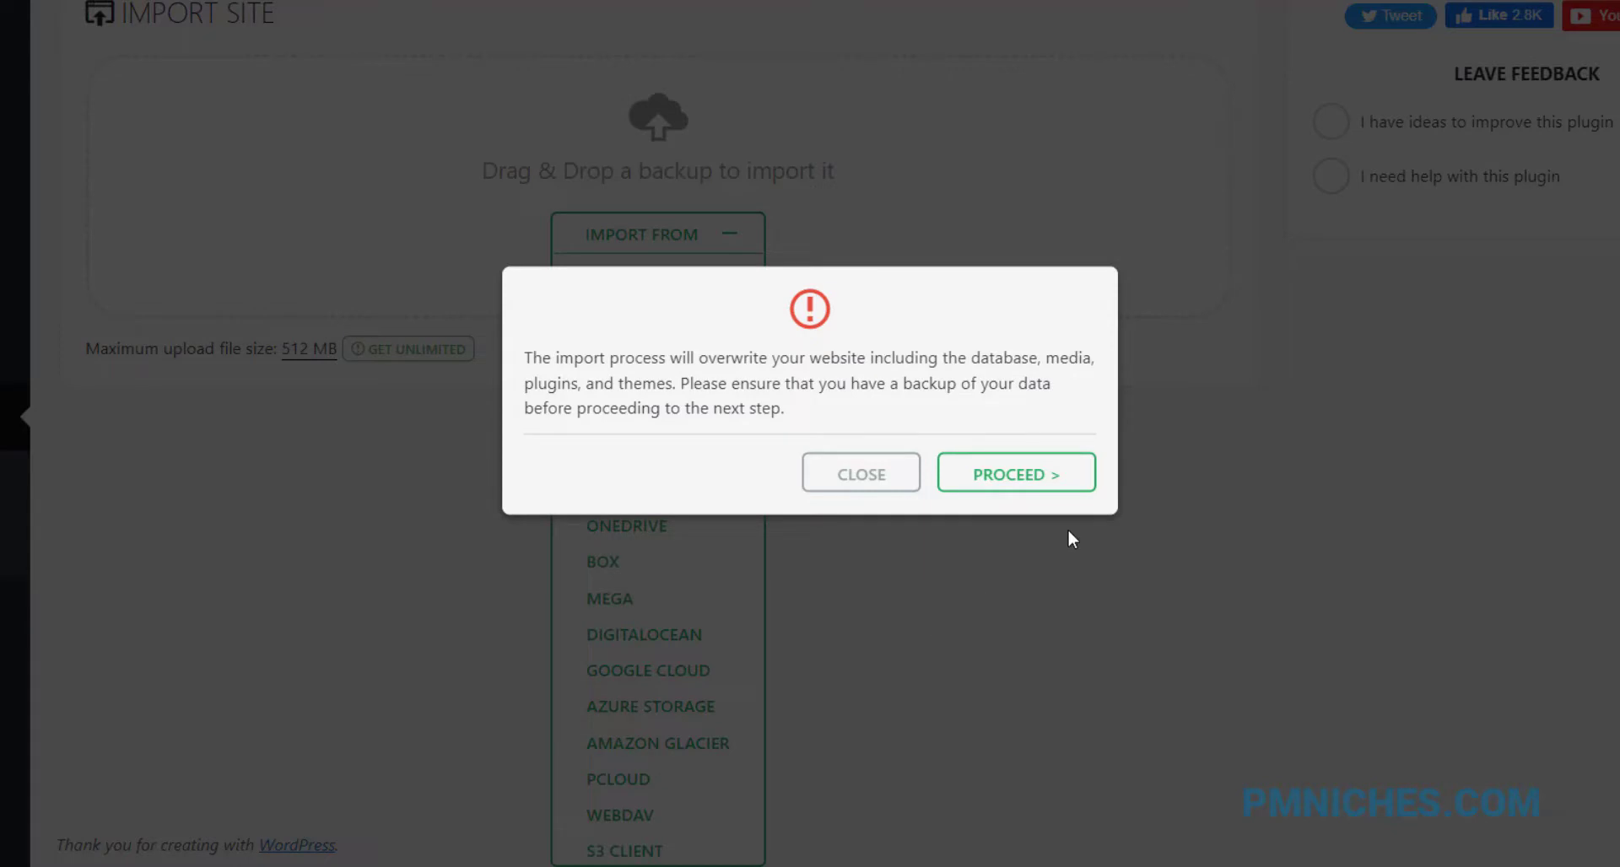
Confirm the site overwrite with PROCEED, then dismiss the completed import with FINISH.
{"action": "left_click", "coordinate": [1012, 476]}
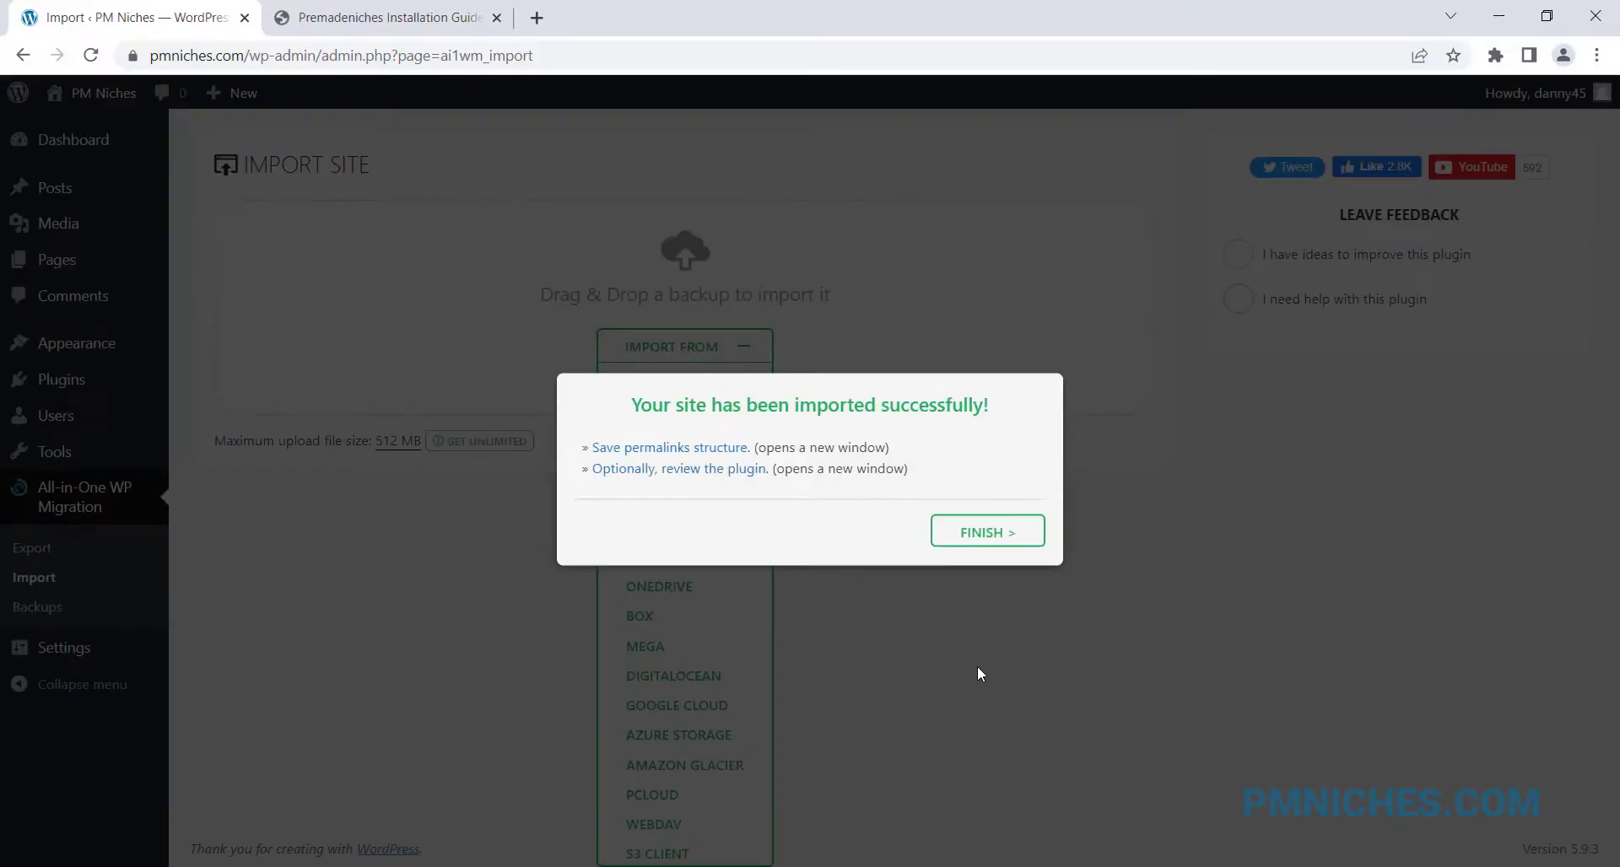
{"action": "left_click", "coordinate": [979, 533]}
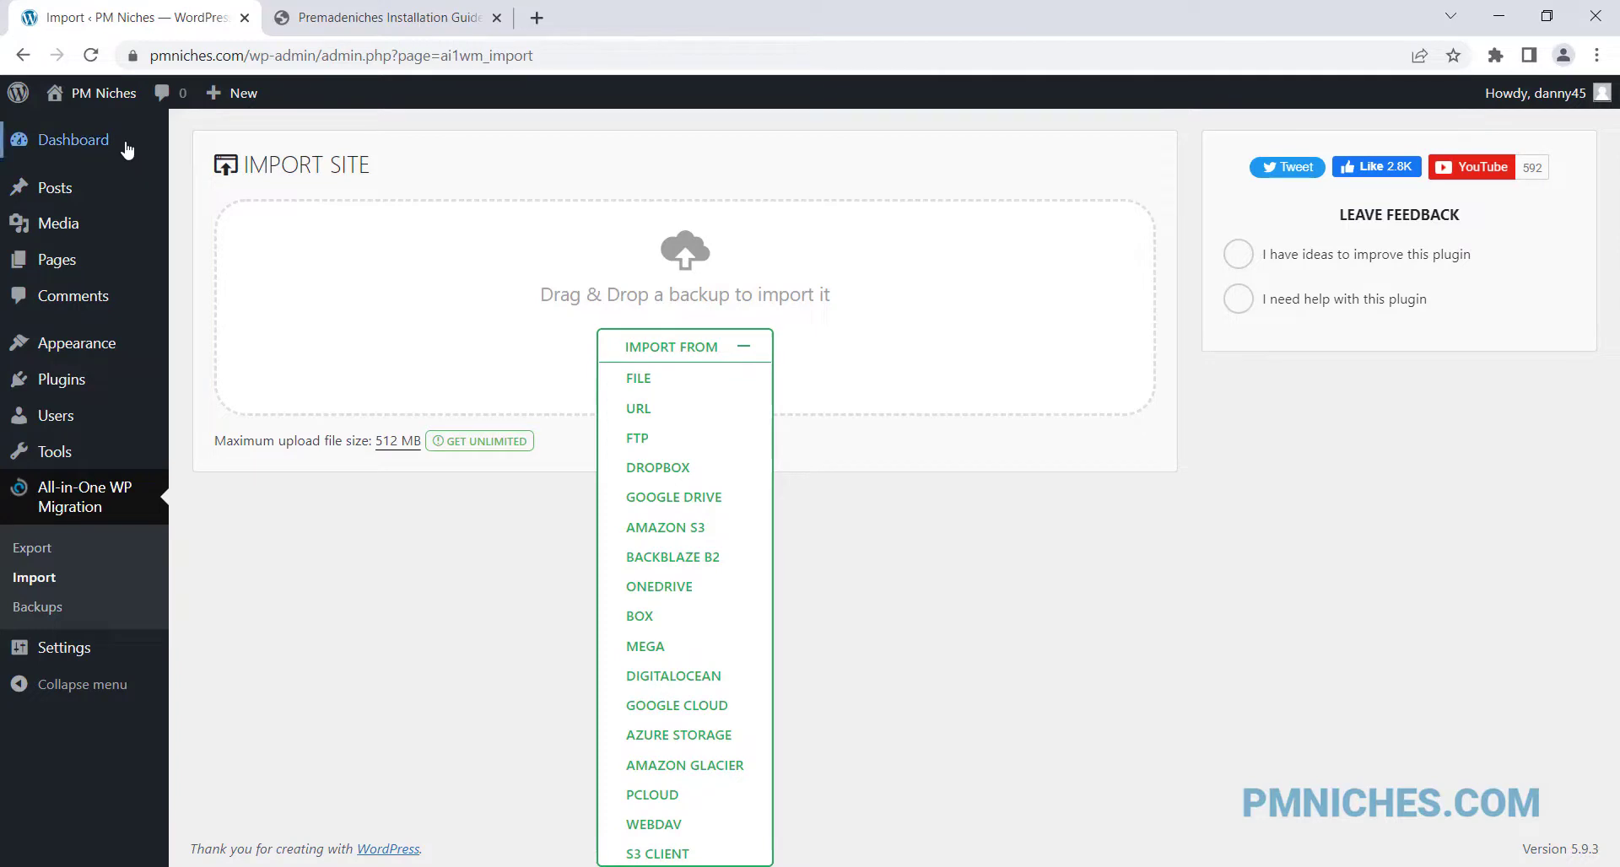
{"action": "mouse_move", "coordinate": [123, 105]}
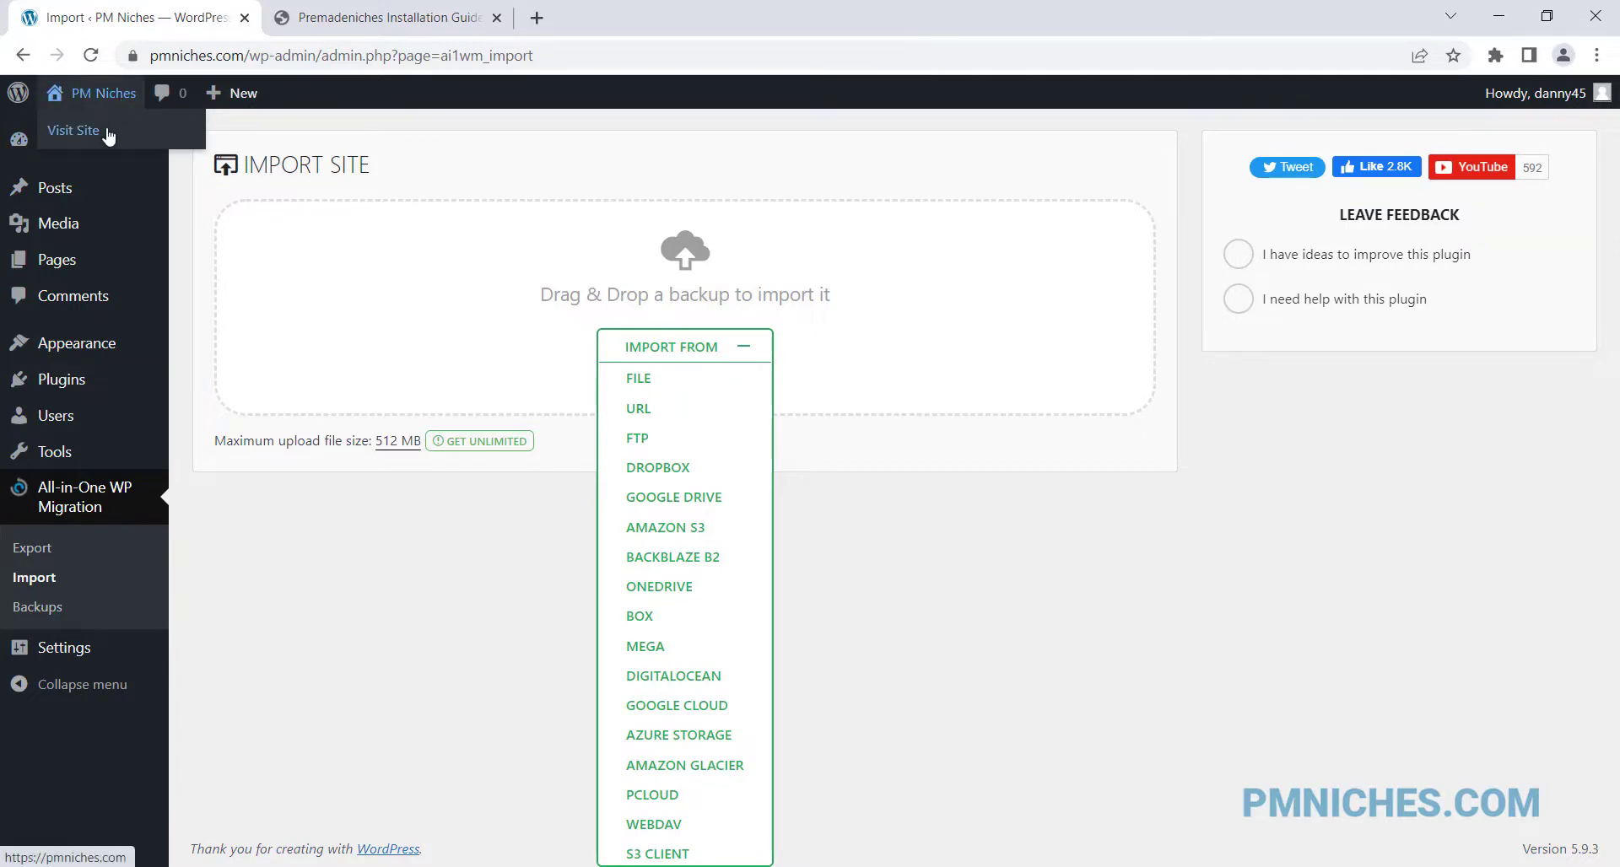
Visit the live site, close the installation guide tab, and scroll the Food Gardening homepage.
{"action": "left_click", "coordinate": [107, 135]}
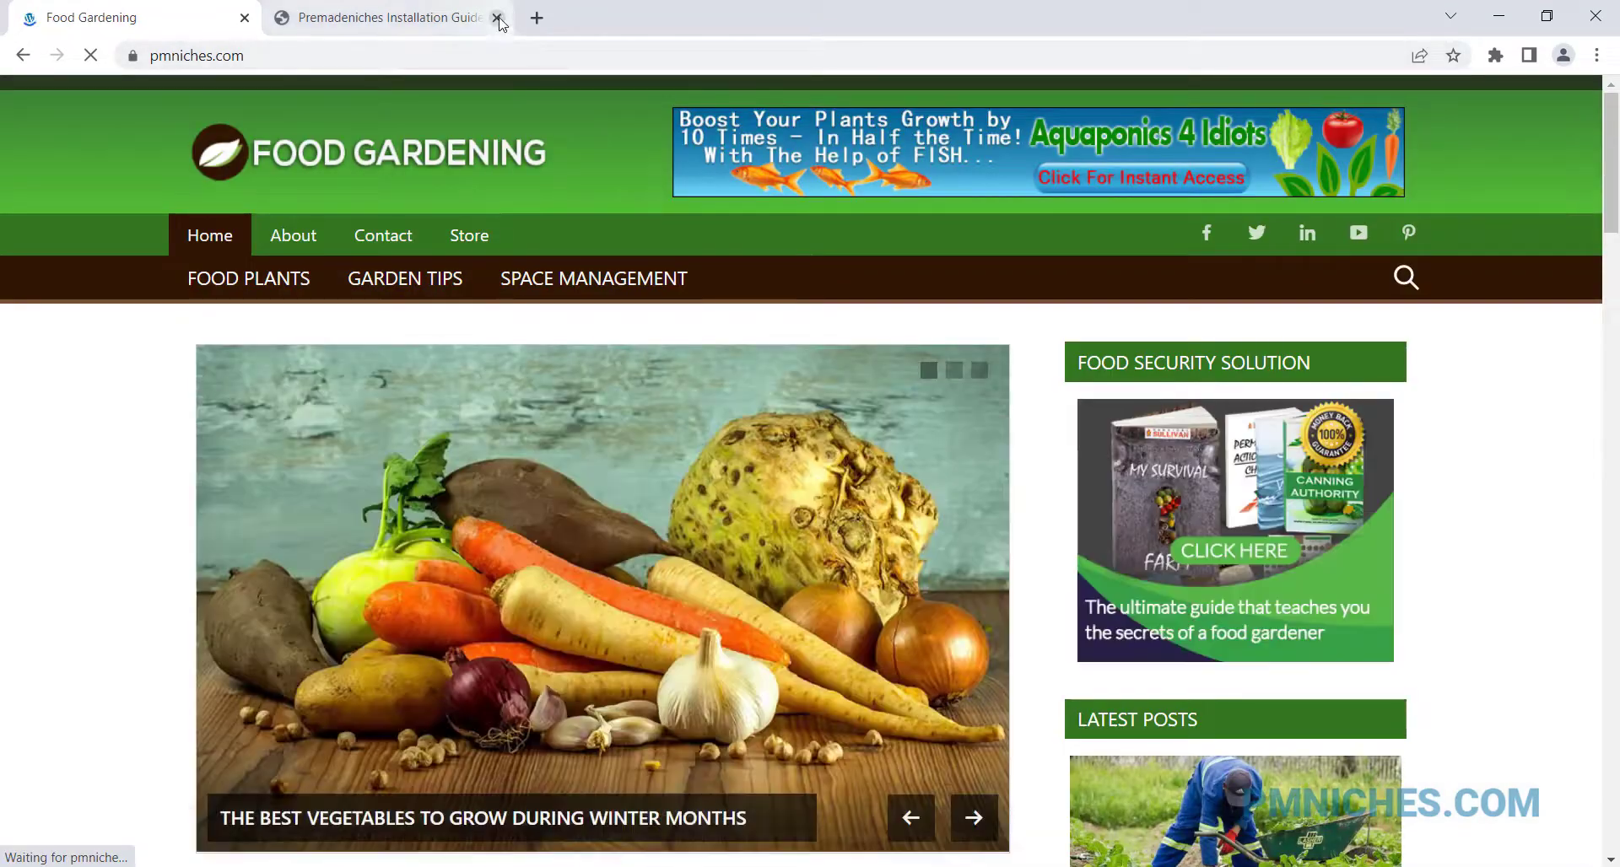
{"action": "left_click", "coordinate": [498, 19]}
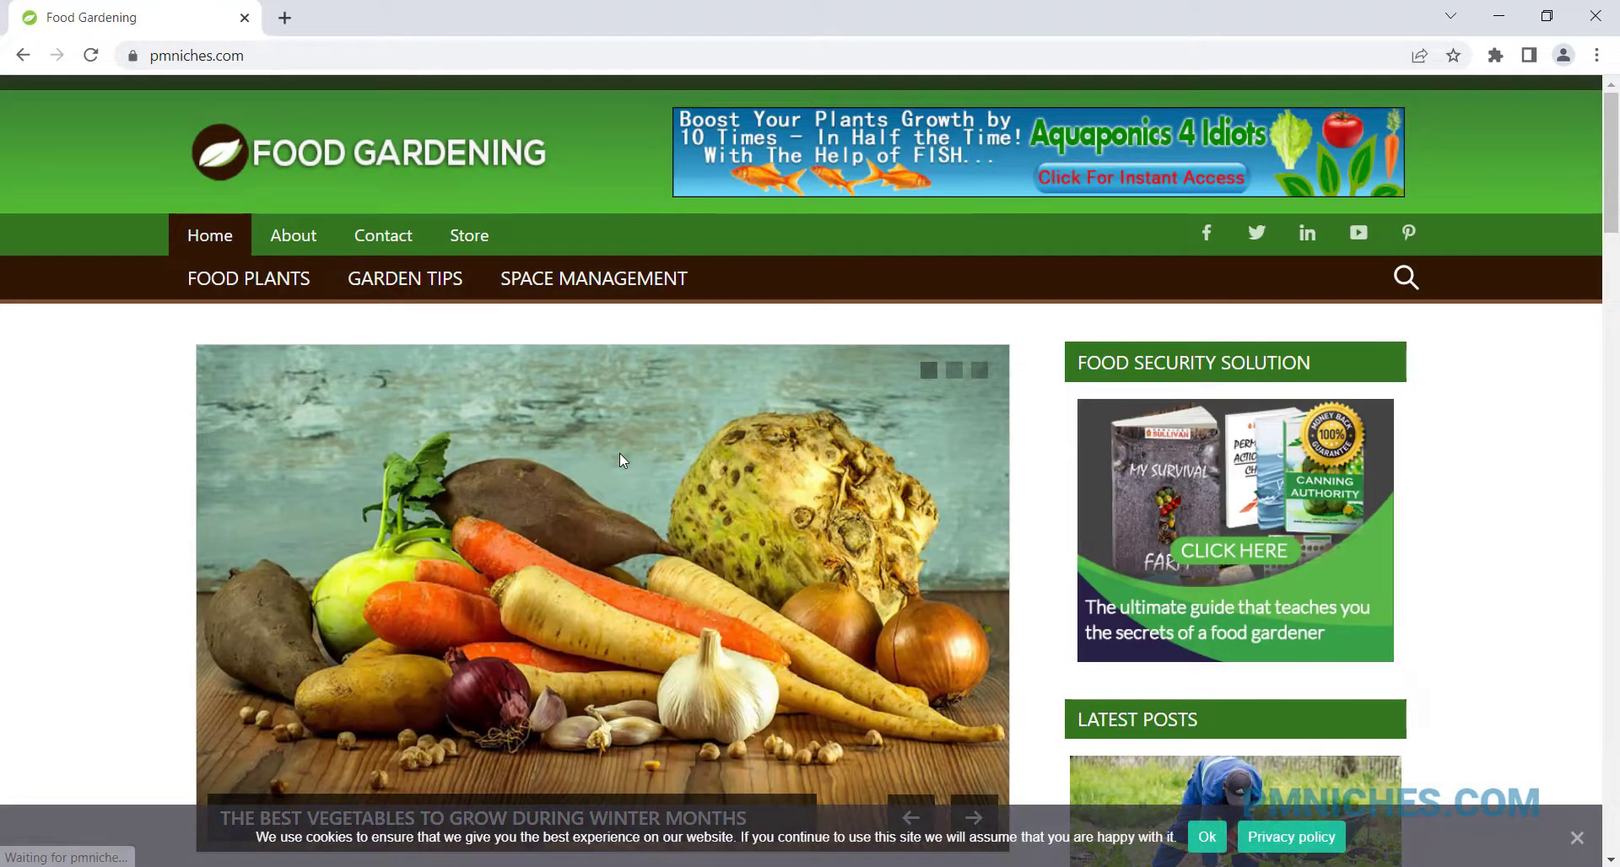
{"action": "scroll", "coordinate": [884, 565], "scroll_direction": "down", "scroll_amount": 4}
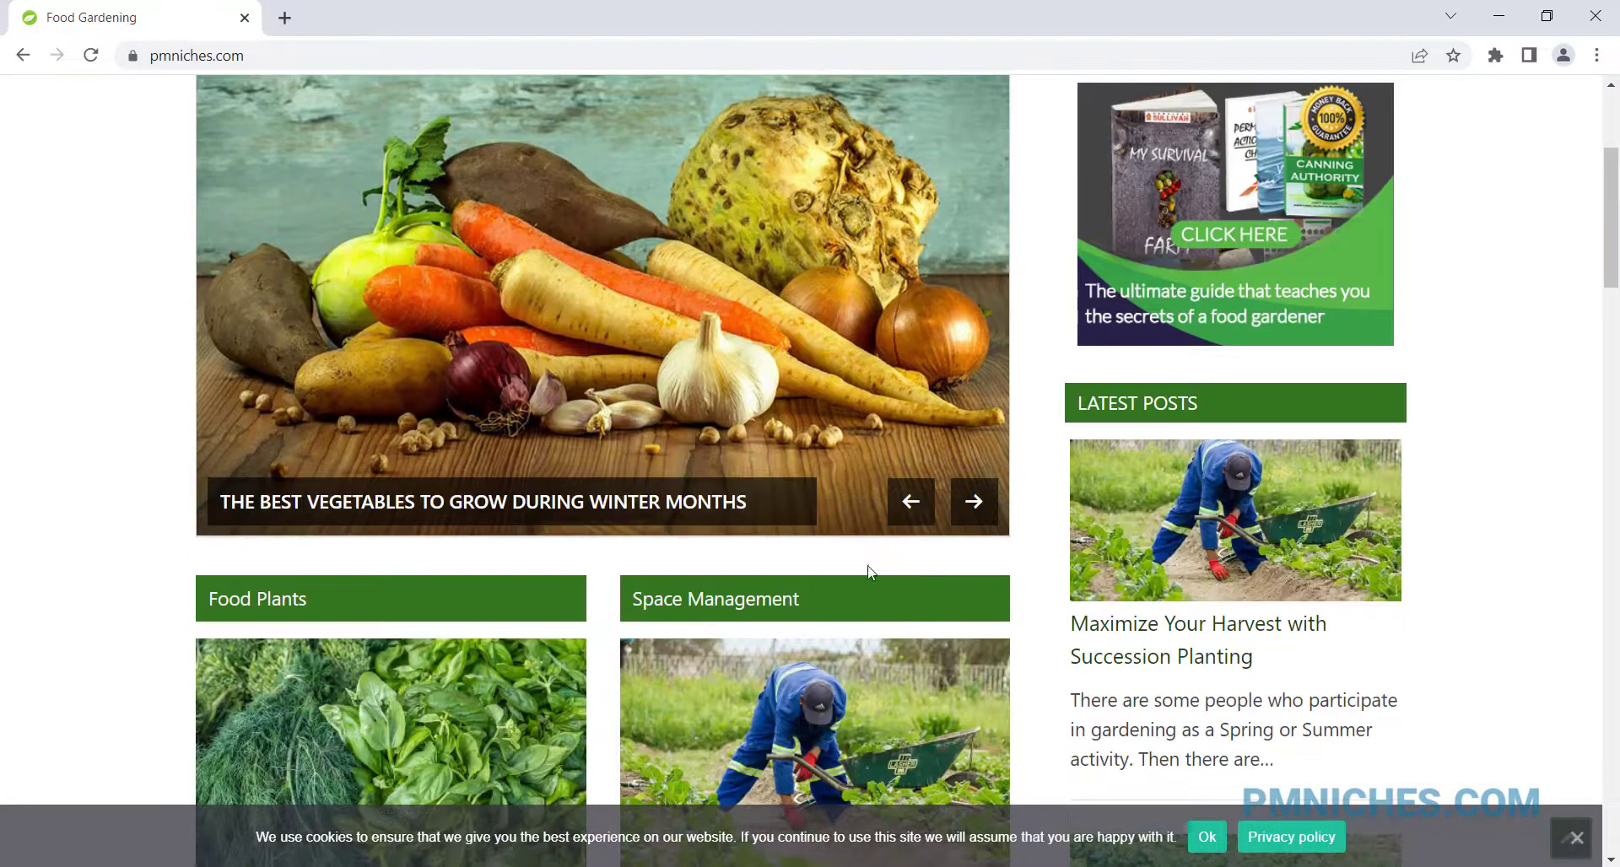
{"action": "scroll", "coordinate": [804, 589], "scroll_direction": "down", "scroll_amount": 12}
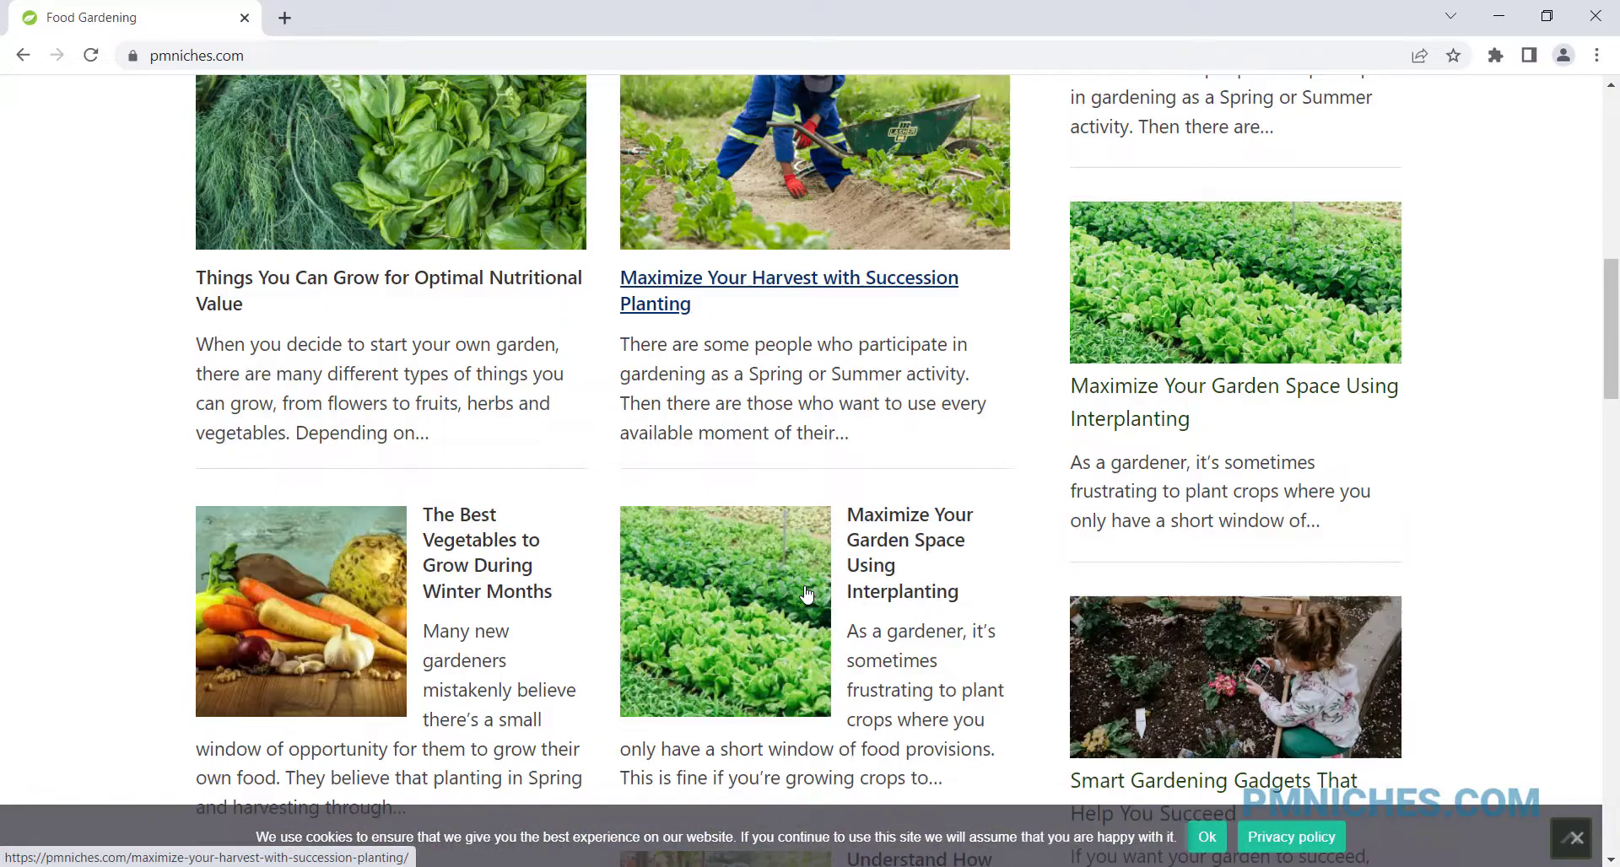
{"action": "scroll", "coordinate": [1525, 646], "scroll_direction": "down", "scroll_amount": 18}
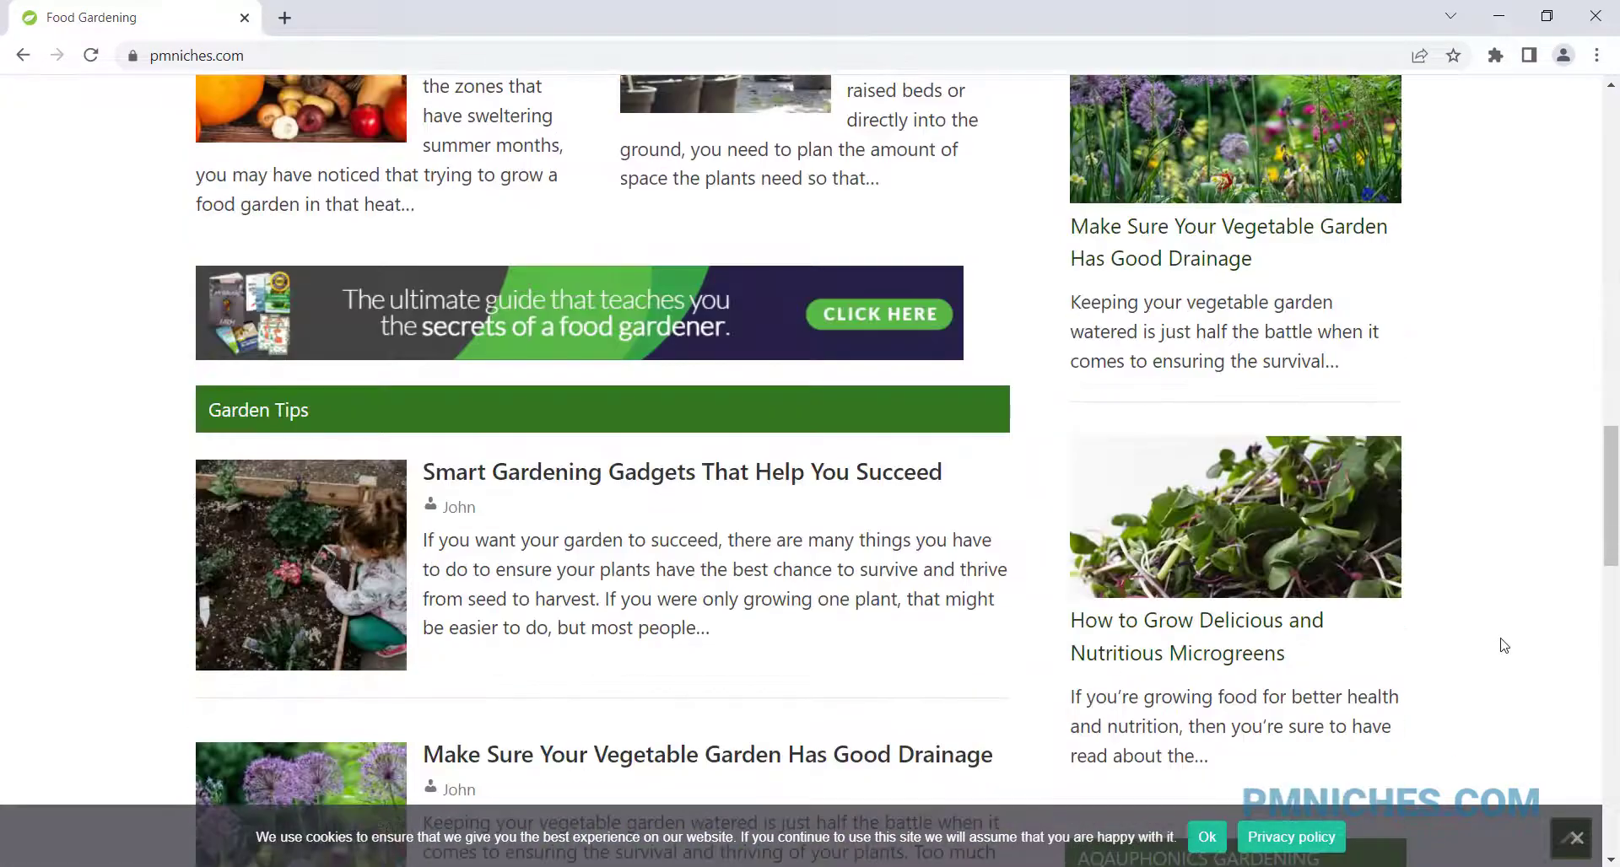
{"action": "scroll", "coordinate": [1501, 646], "scroll_direction": "down", "scroll_amount": 10}
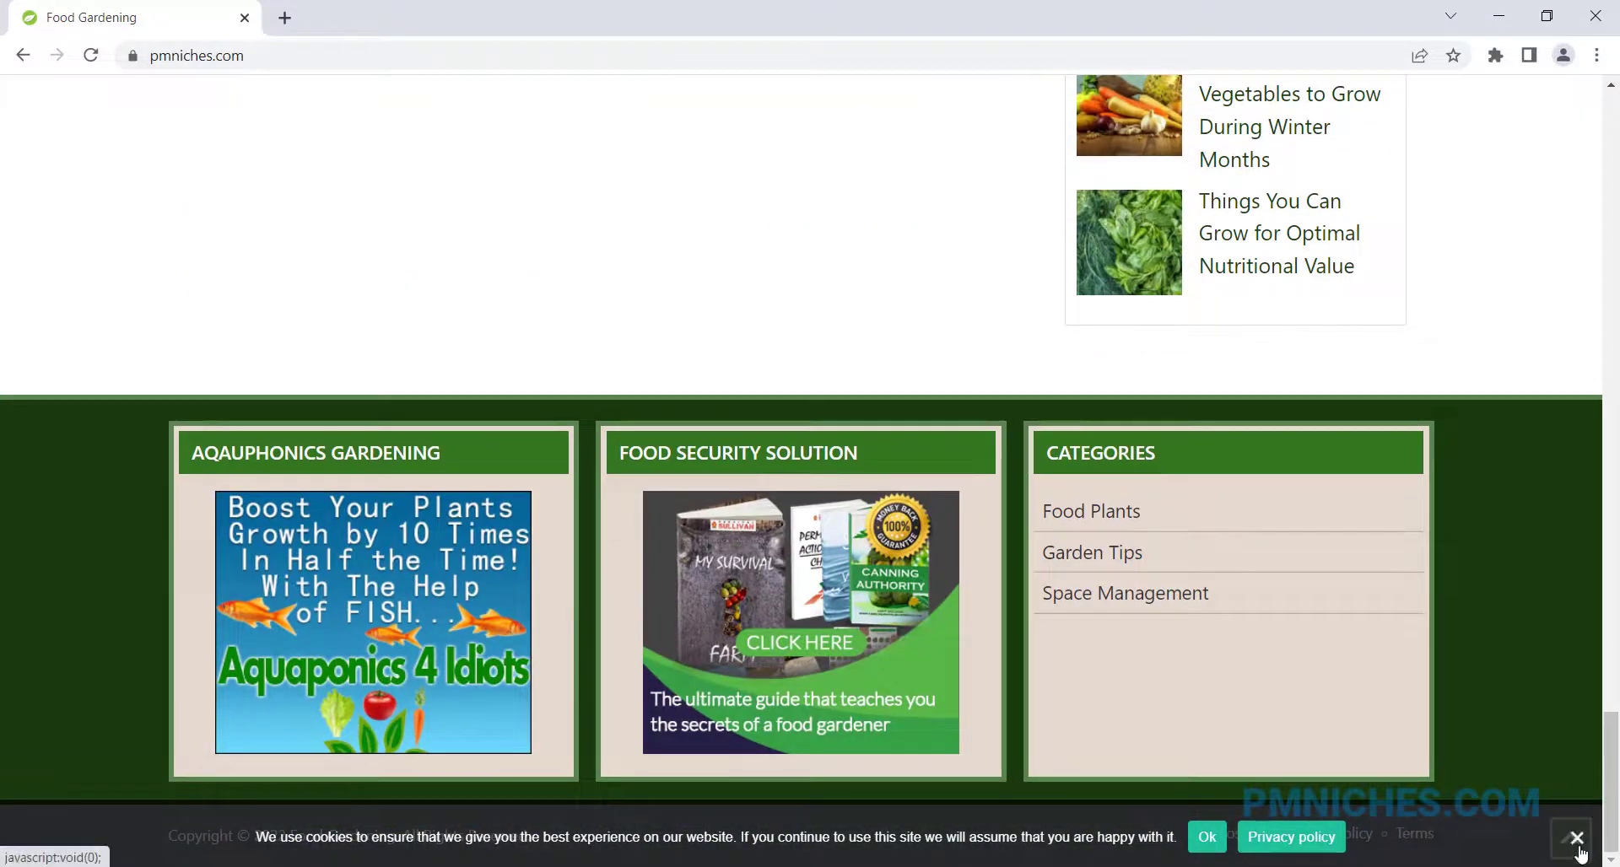
{"action": "scroll", "coordinate": [1483, 690], "scroll_direction": "up", "scroll_amount": 8}
{"action": "scroll", "coordinate": [1485, 698], "scroll_direction": "up", "scroll_amount": 20}
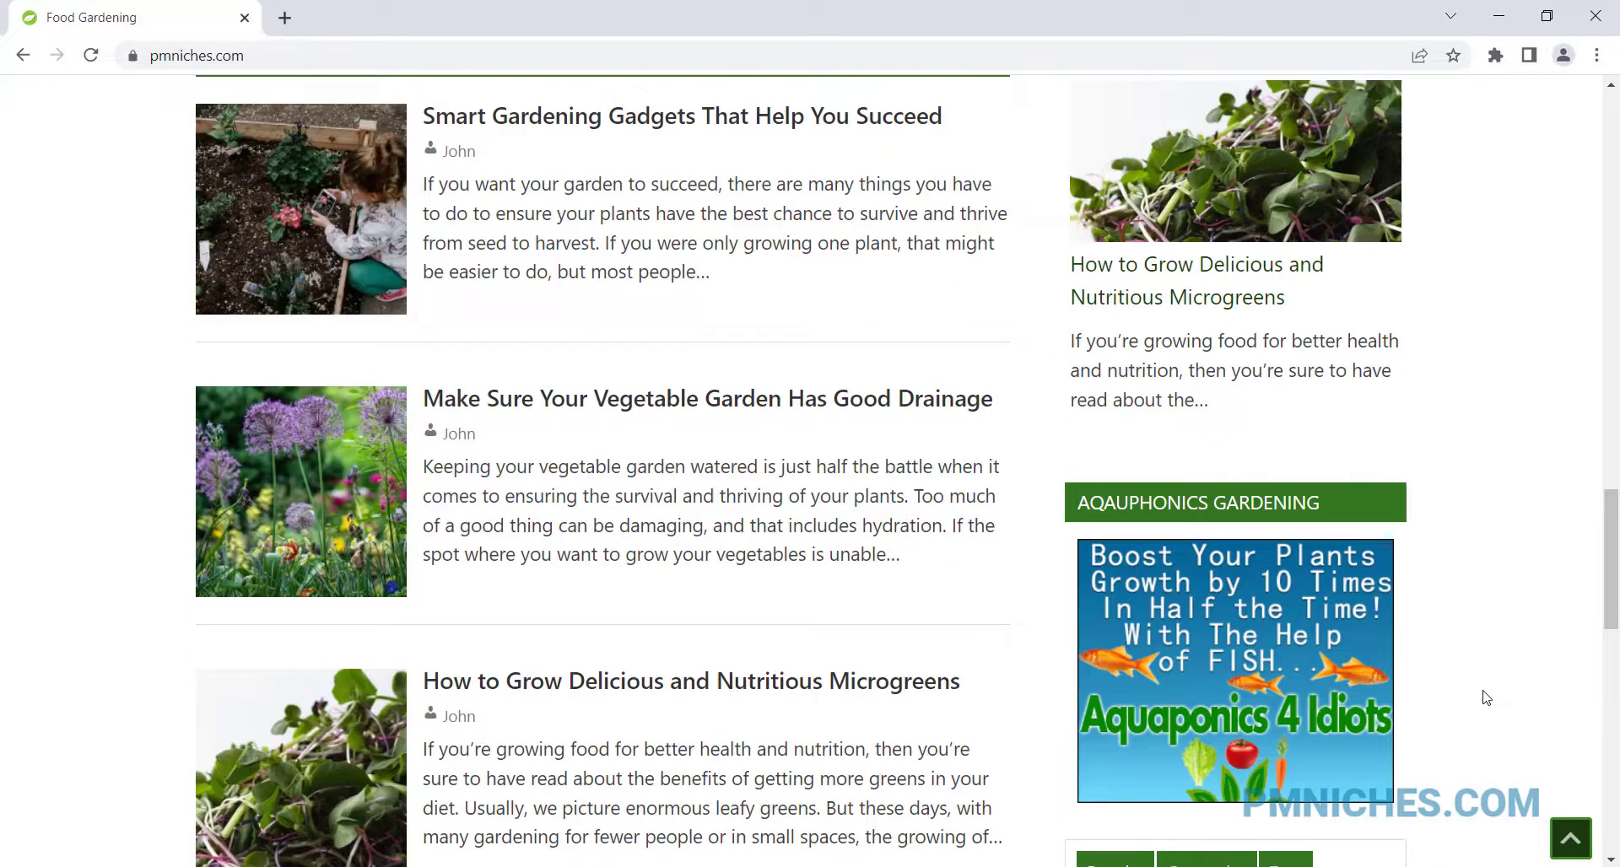
{"action": "scroll", "coordinate": [1485, 697], "scroll_direction": "up", "scroll_amount": 10}
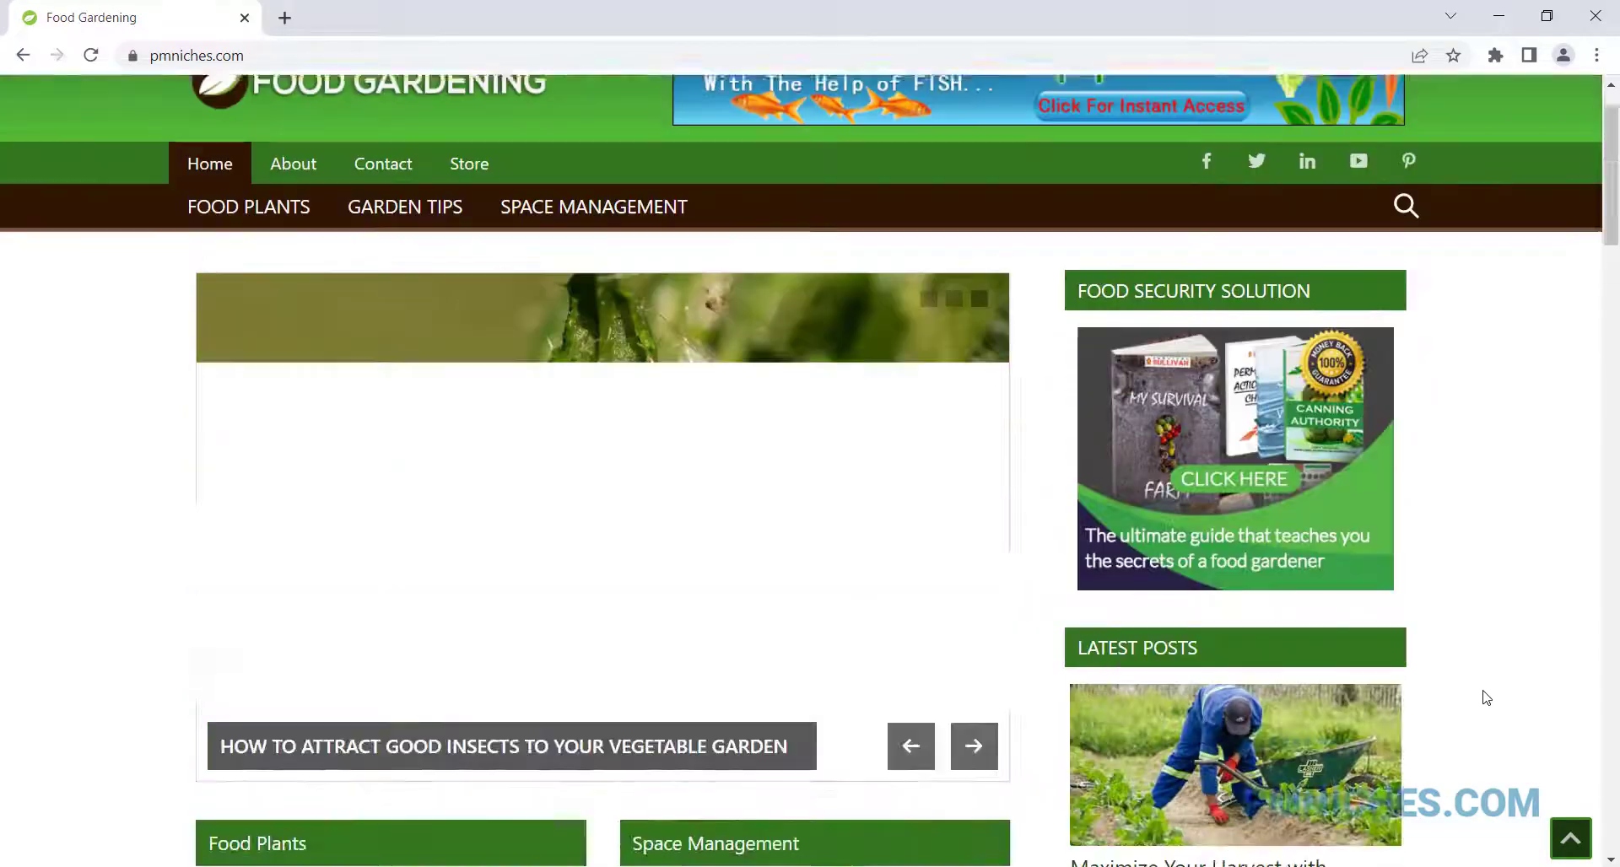